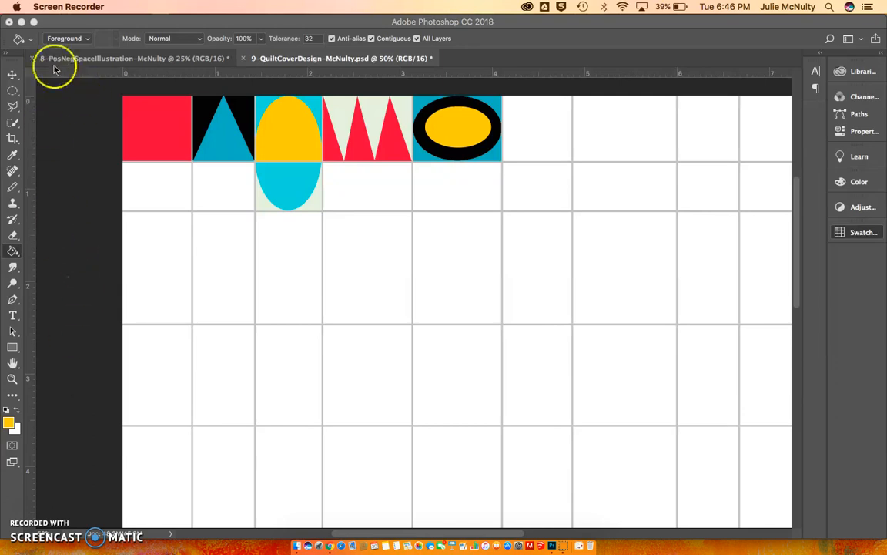
scroll(79, 102, "up", 10)
scroll(80, 101, "down", 12)
scroll(80, 102, "up", 4)
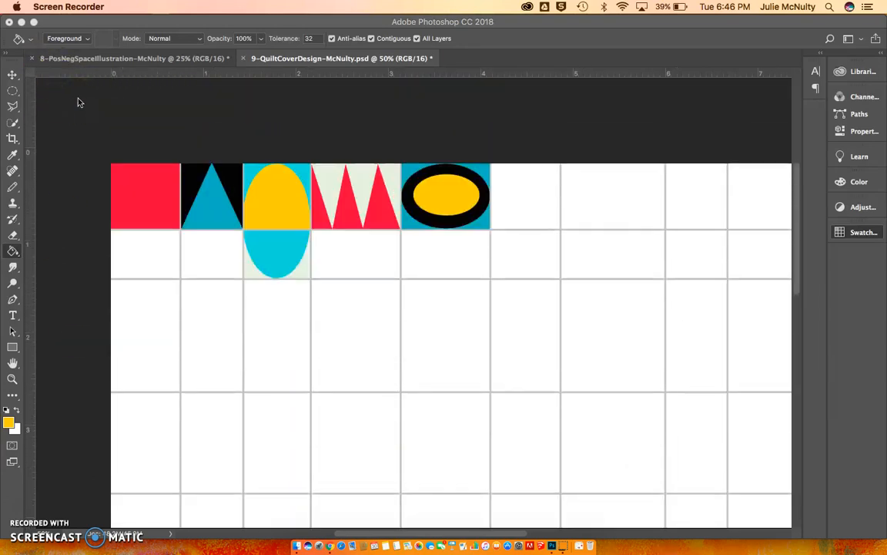
scroll(78, 102, "up", 1)
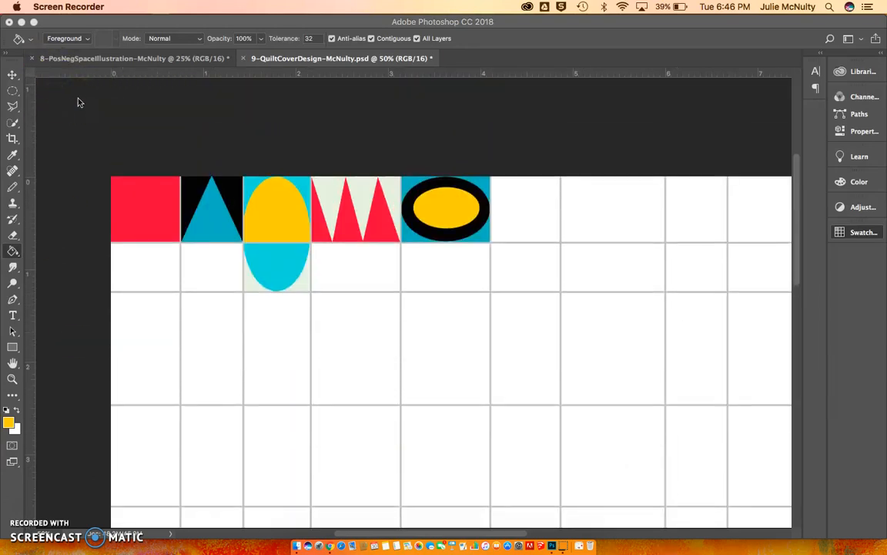
left_click(36, 26)
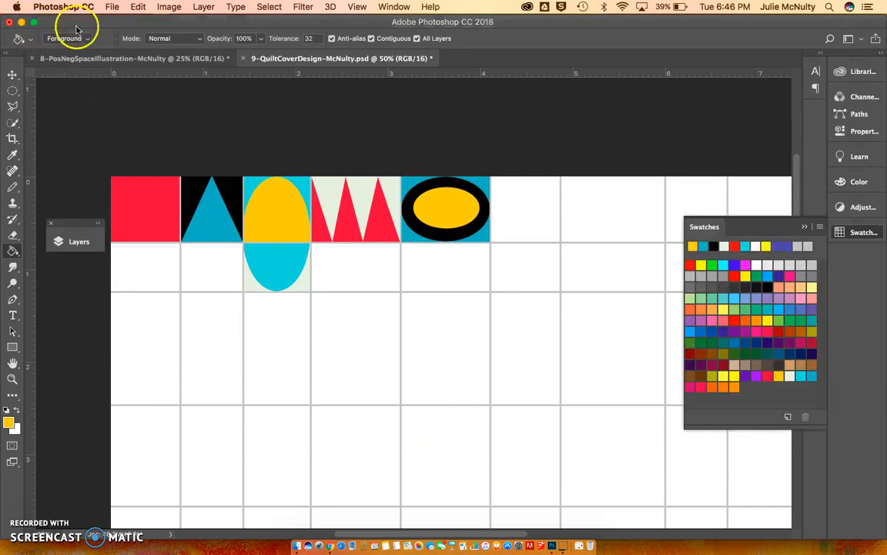
- Start a new landscape document, 11 × 8.5 inches at 300 pixels/inch, RGB Color 16 bit with a white background
left_click(111, 7)
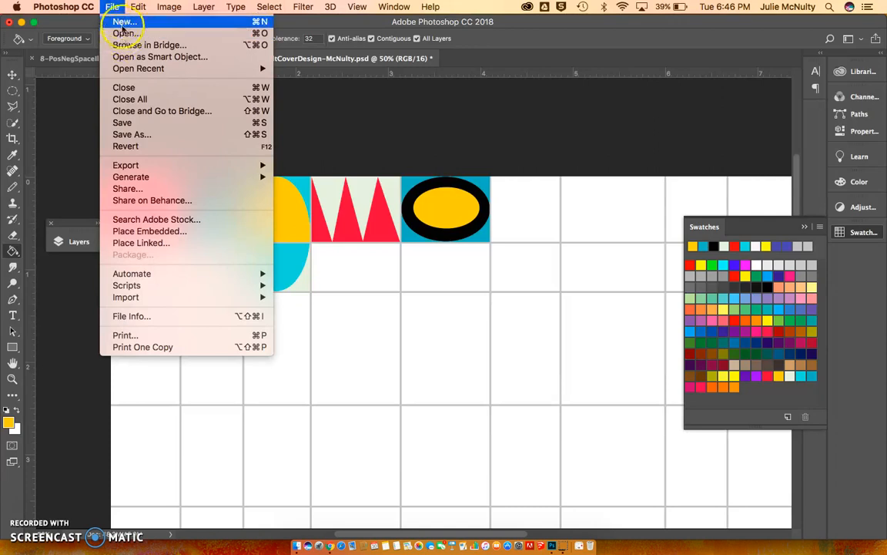
left_click(123, 22)
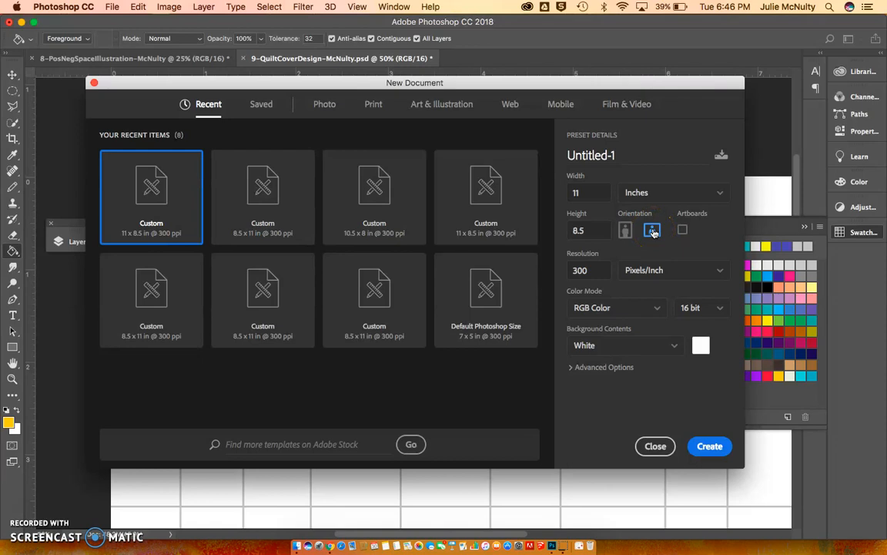
left_click(582, 193)
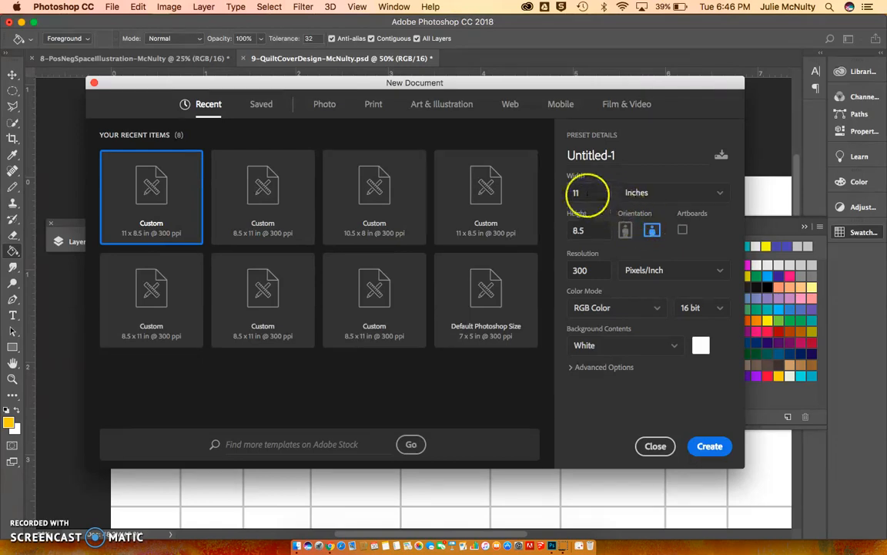
left_click(579, 231)
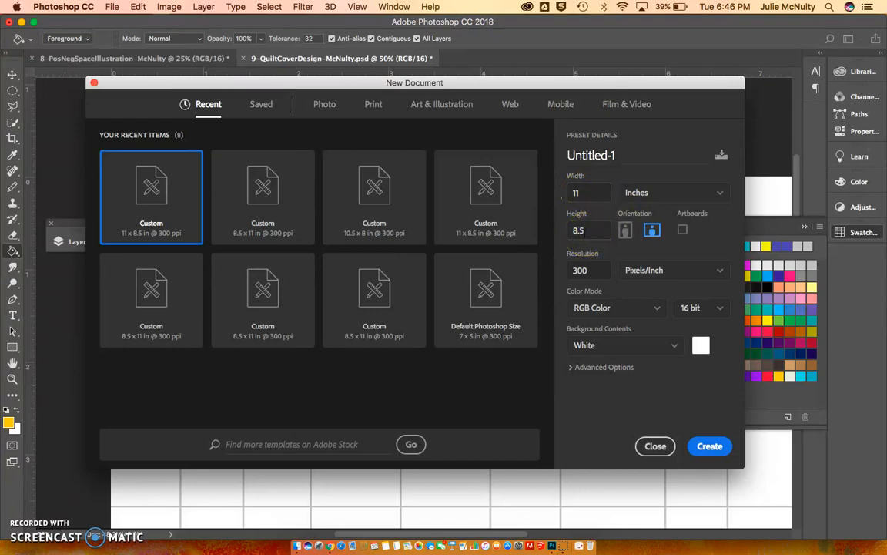
left_click(592, 269)
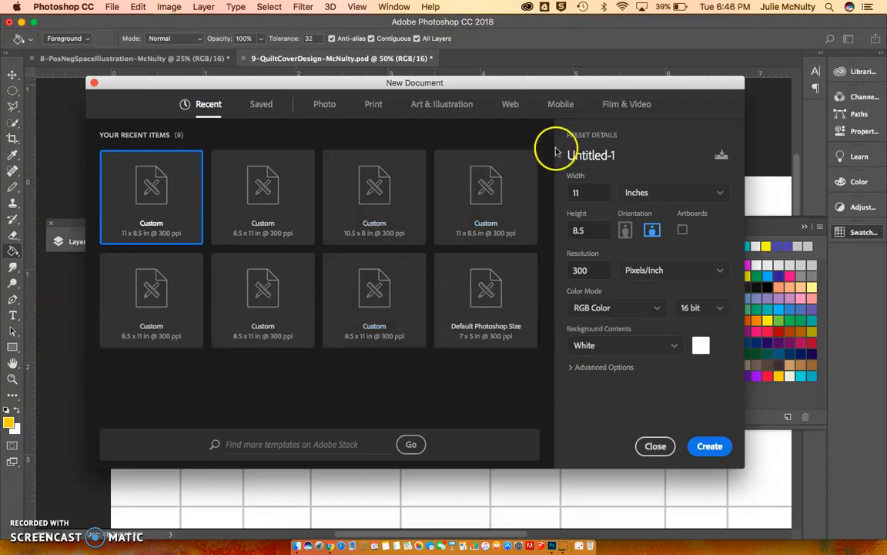
- Name the new document "9-QuiltCoverIllustration-" followed by the author's surname, and create it
left_click_drag(602, 155, 543, 151)
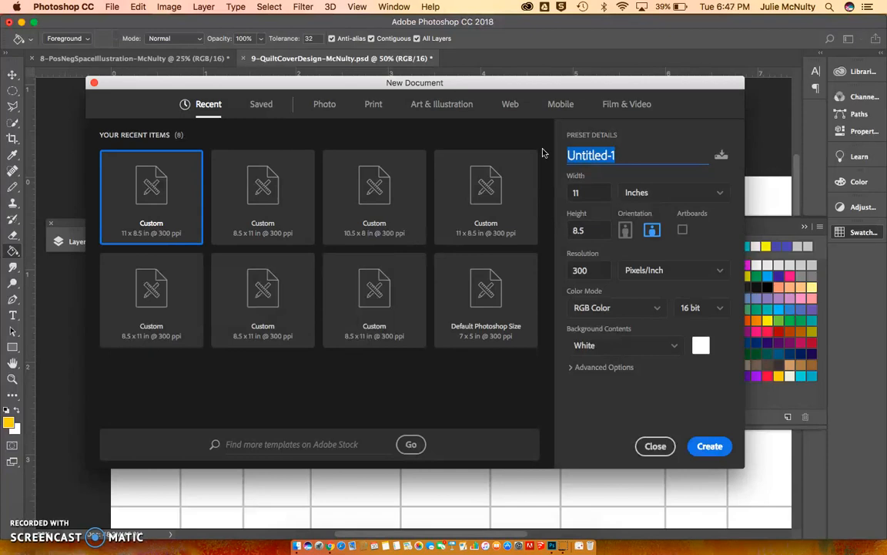
type("9-")
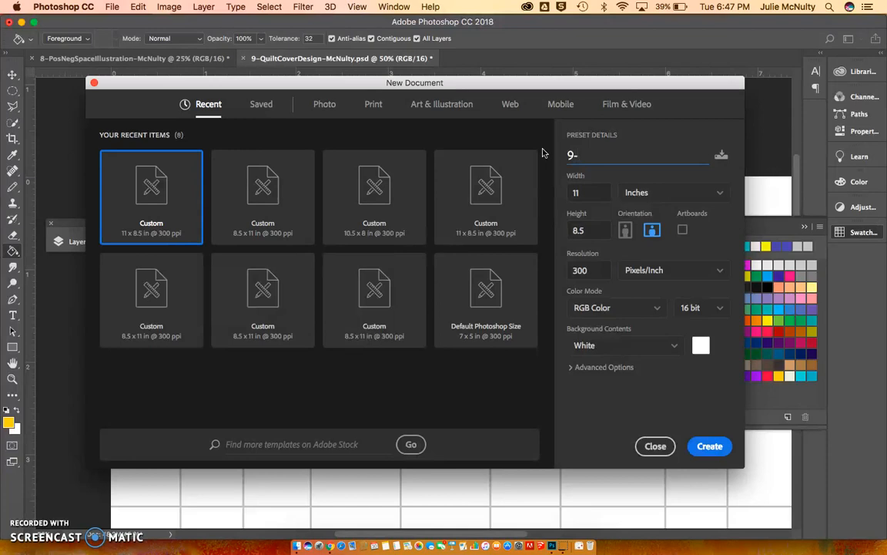
type("QuiltCoverIllustratioon")
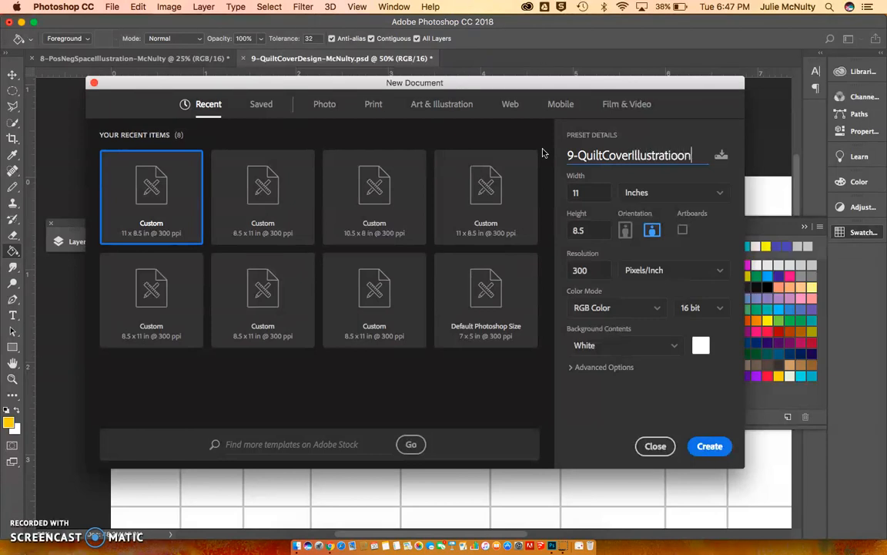
key("BackSpace")
key("BackSpace")
type("on")
key("BackSpace")
key("BackSpace")
type("n-McNulty")
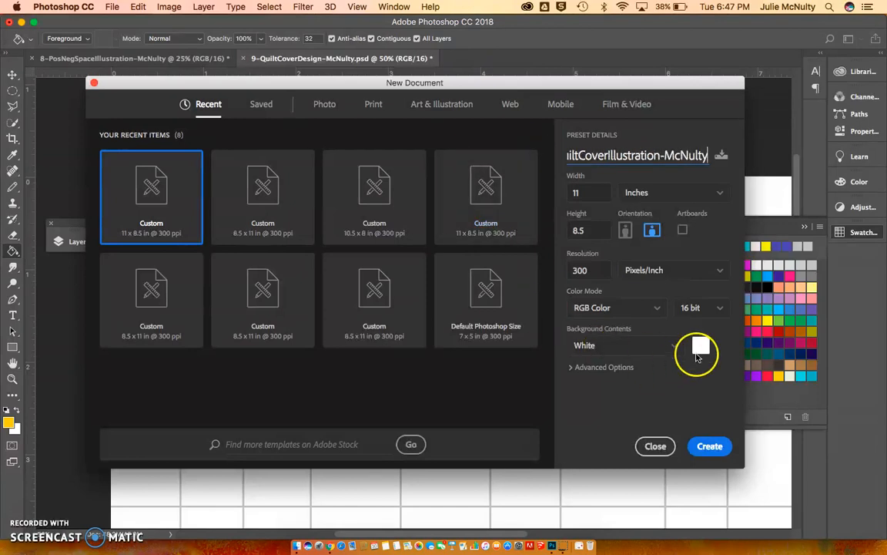
left_click(709, 447)
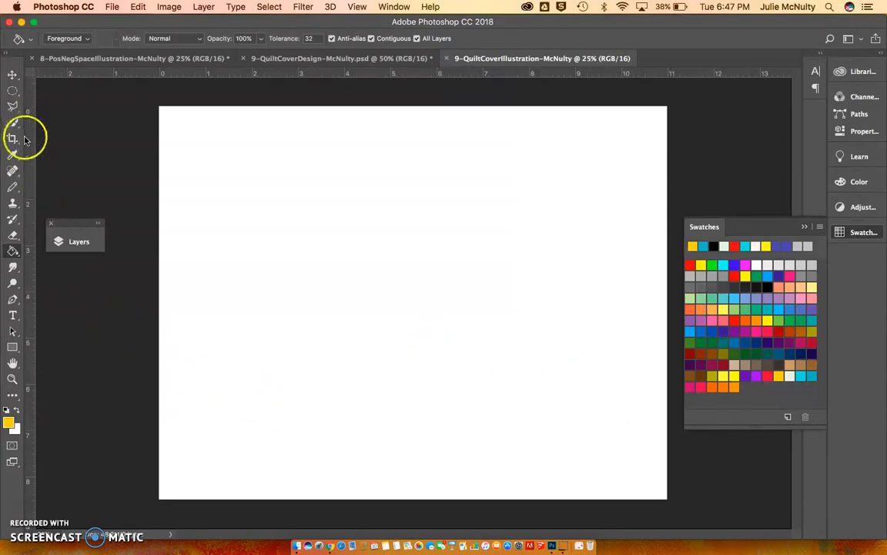
- Set the Pencil tool's size to 5 px and choose a medium gray swatch as the foreground color
left_click(13, 187)
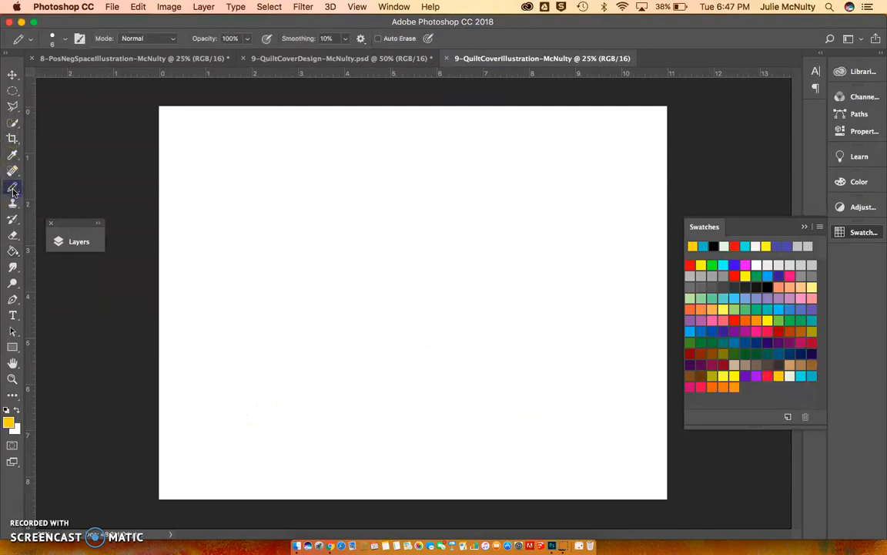
left_click(64, 38)
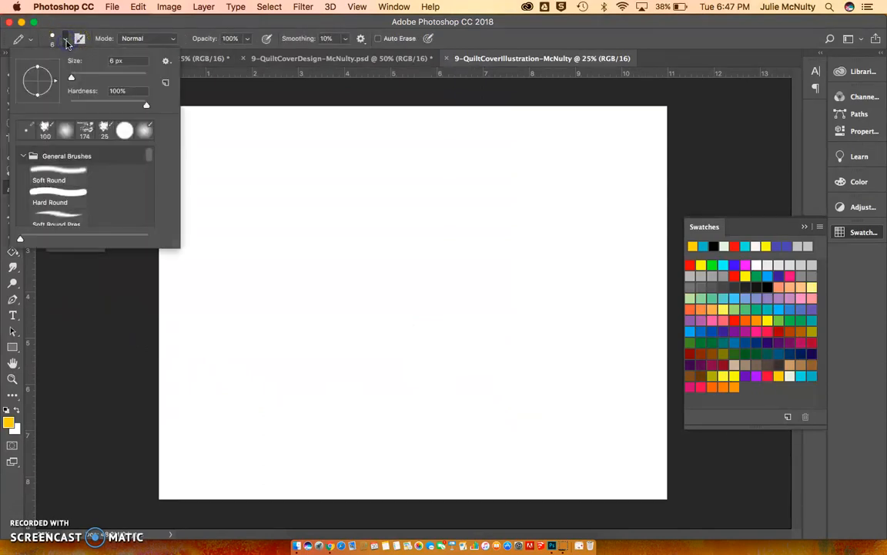
left_click(110, 61)
type("5")
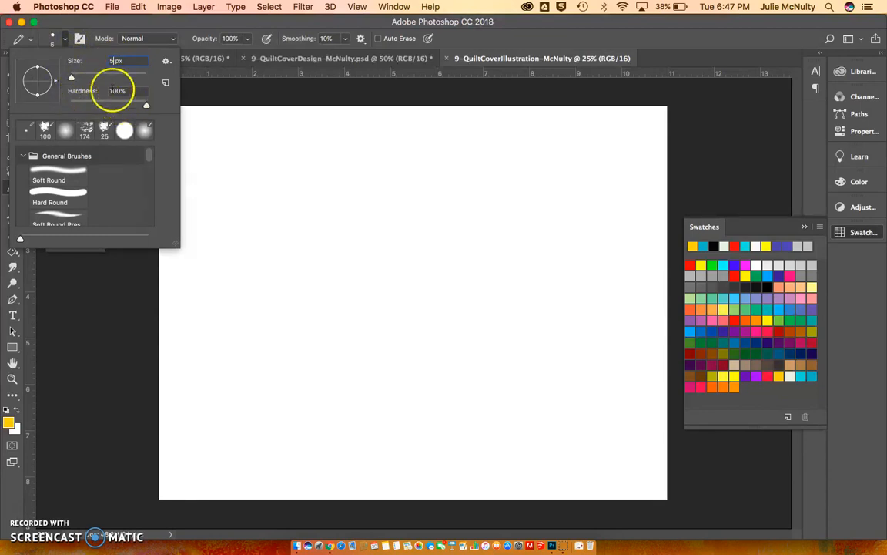
left_click(107, 283)
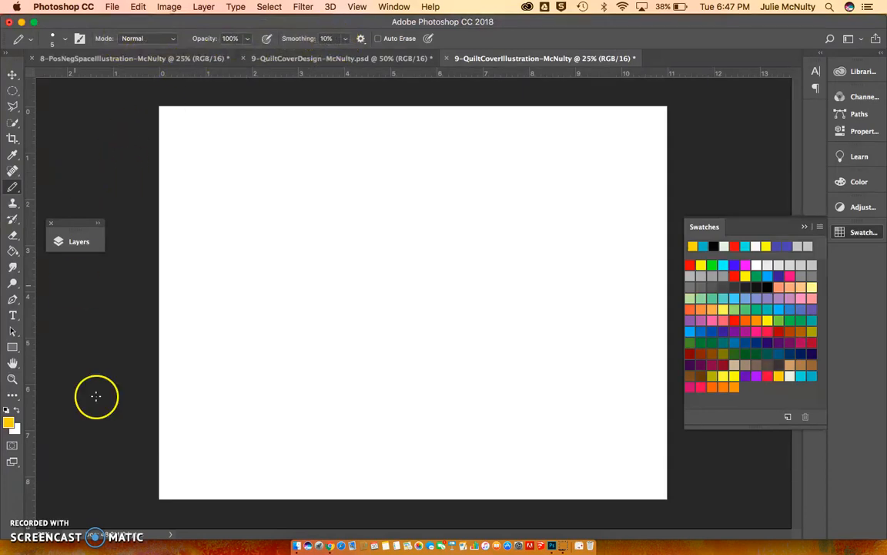
left_click(724, 275)
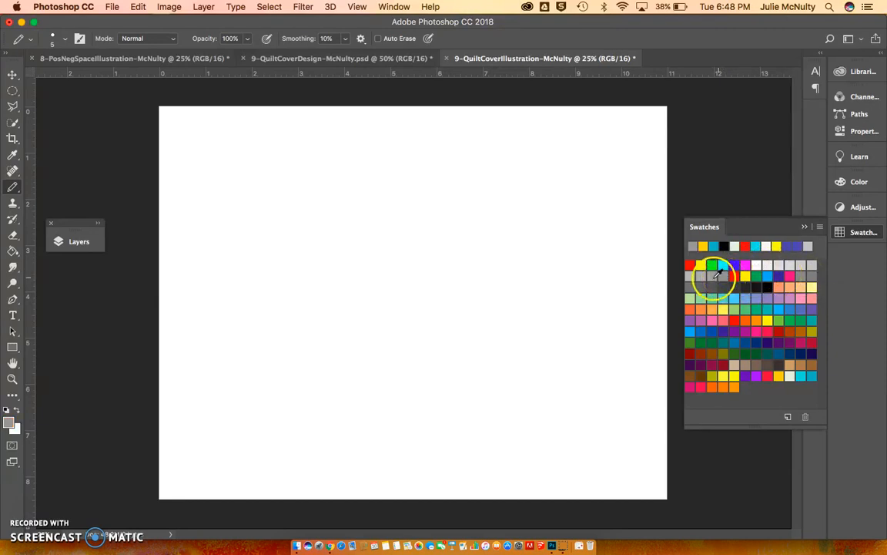
left_click(712, 274)
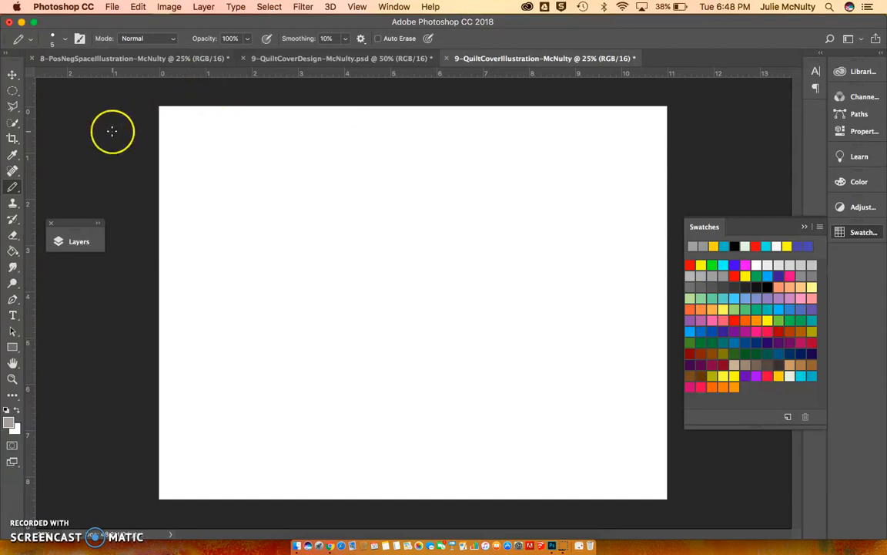
- Draw a straight full-height vertical pencil line about 0.9 inch from the canvas's left edge
left_click(200, 97)
mouse_move(199, 99)
left_mouse_down()
mouse_move(224, 266)
mouse_move(232, 509)
left_mouse_up()
mouse_move(267, 201)
left_mouse_down()
mouse_move(241, 113)
mouse_move(198, 79)
left_mouse_up()
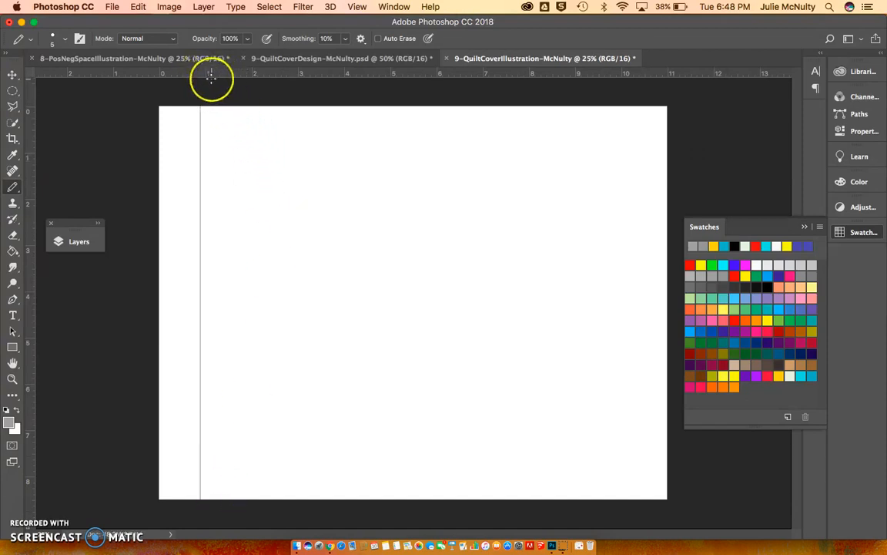
left_click(357, 6)
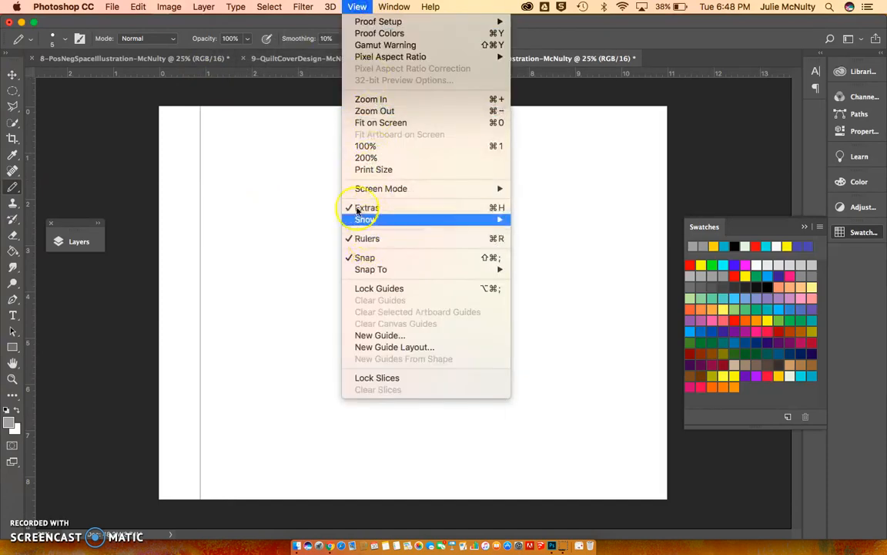
left_click(274, 88)
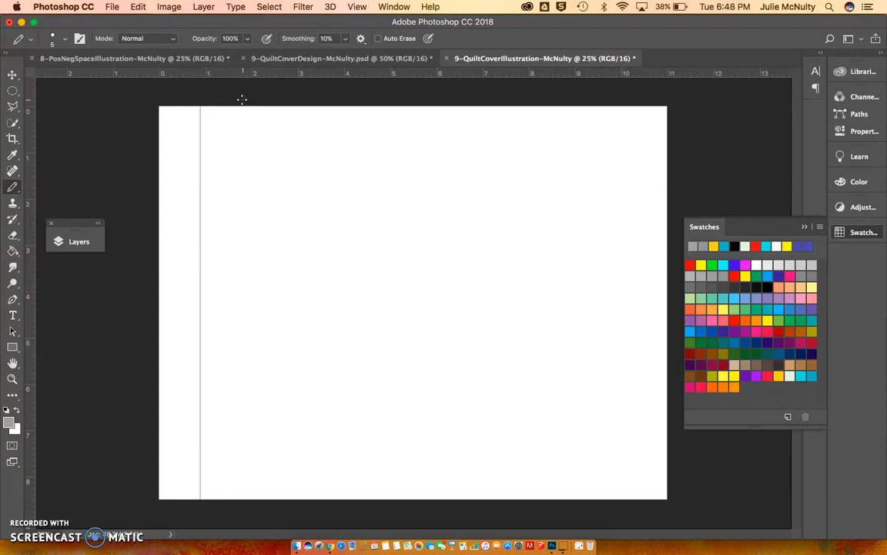
- Draw seven more full-height vertical lines at uneven spacing, at about 1.8, 2.9, 4.6, 5.9, 7.2, 8.3 and 9.6 inches across the canvas
left_click_drag(242, 100, 235, 362)
left_click_drag(233, 497, 232, 509)
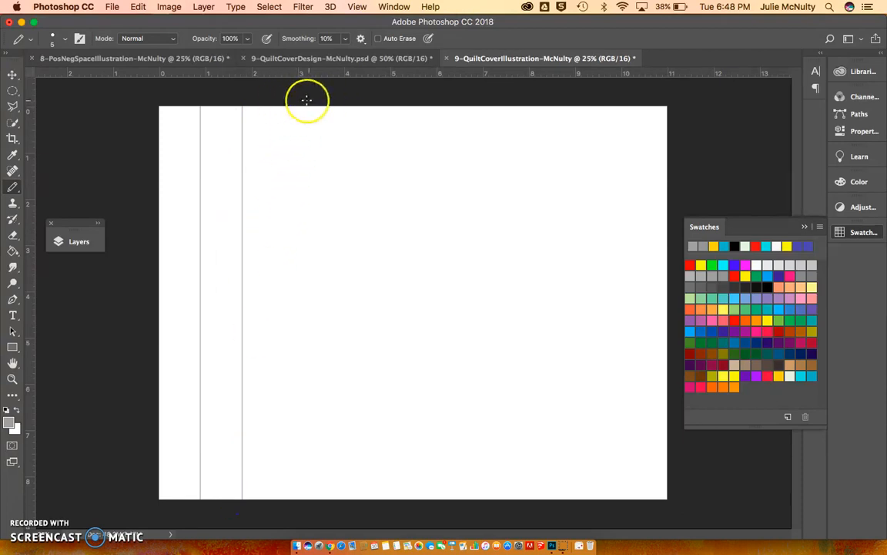
left_click_drag(292, 96, 289, 507)
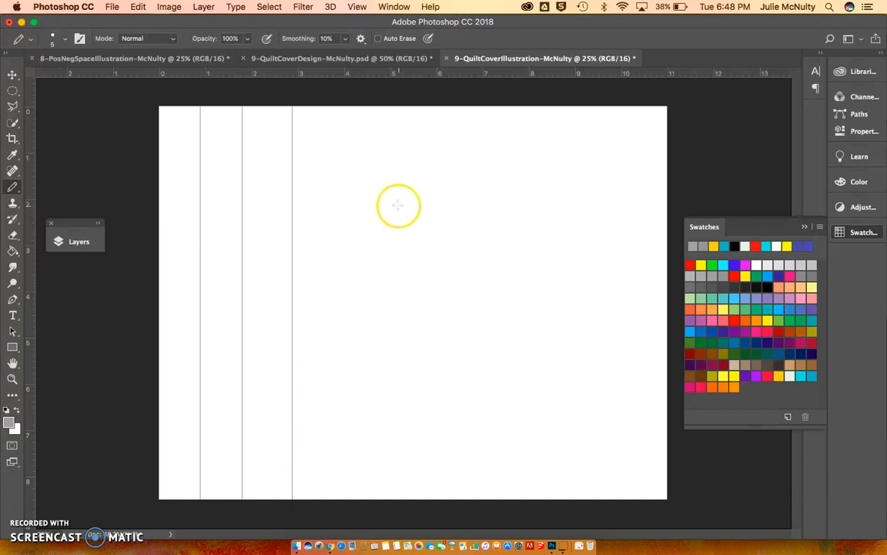
left_click_drag(370, 92, 380, 513)
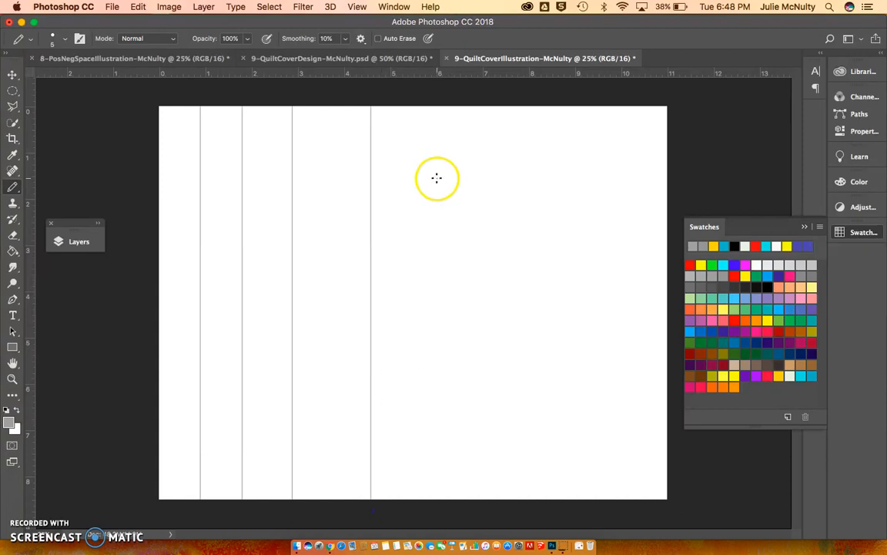
left_click_drag(433, 94, 461, 507)
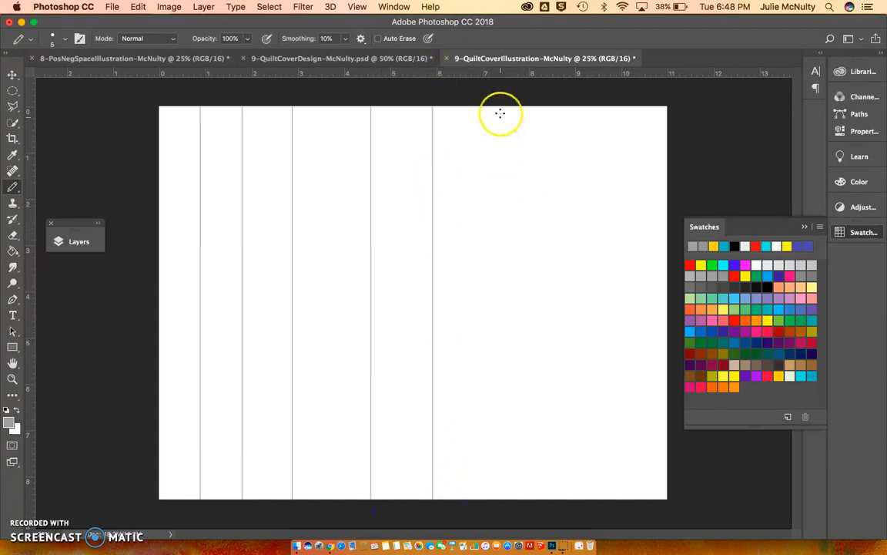
left_click_drag(493, 93, 503, 505)
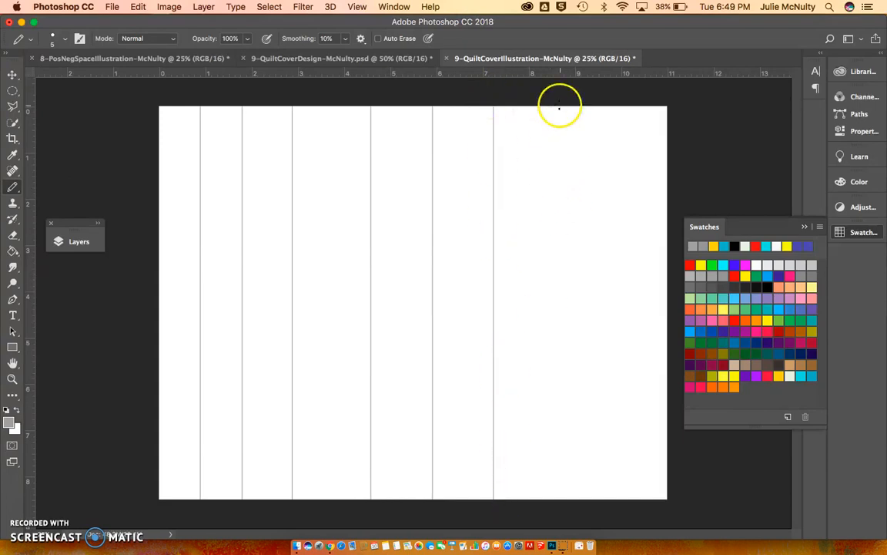
mouse_move(542, 95)
left_mouse_down()
mouse_move(570, 383)
mouse_move(572, 521)
left_mouse_up()
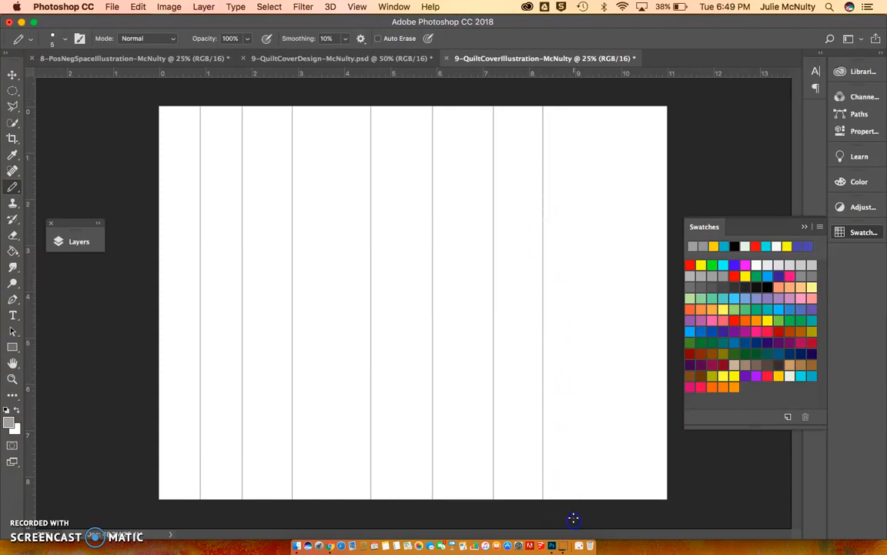
left_click_drag(604, 93, 605, 93)
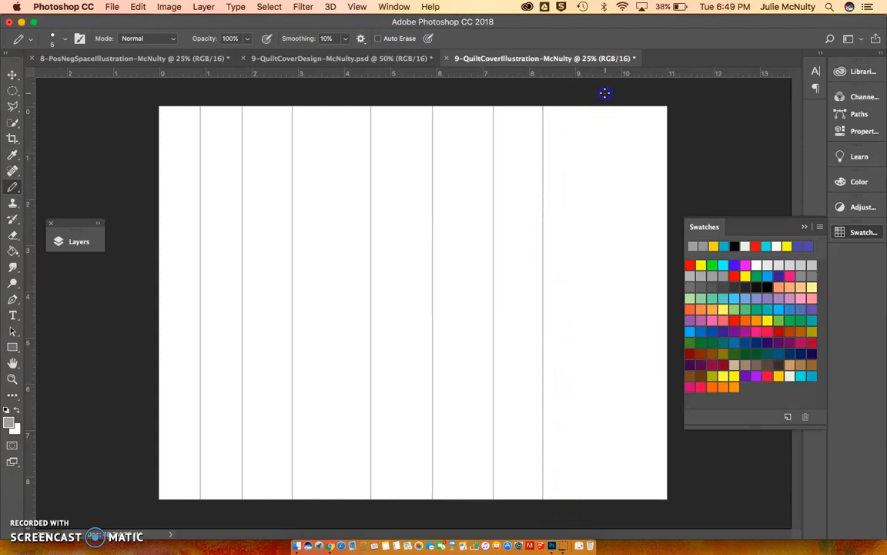
mouse_move(605, 93)
left_mouse_down()
mouse_move(620, 316)
mouse_move(610, 512)
left_mouse_up()
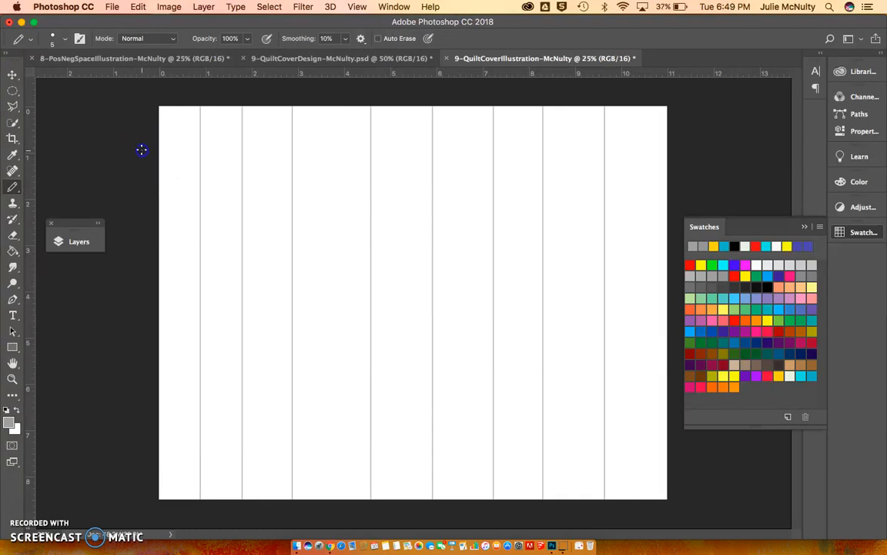
- Draw seven full-width horizontal lines across the canvas at about 0.9, 2.2, 3.2, 4.8, 5.9, 6.8 and 7.7 inches down
mouse_move(142, 149)
left_mouse_down()
mouse_move(459, 151)
mouse_move(656, 164)
mouse_move(694, 175)
left_mouse_up()
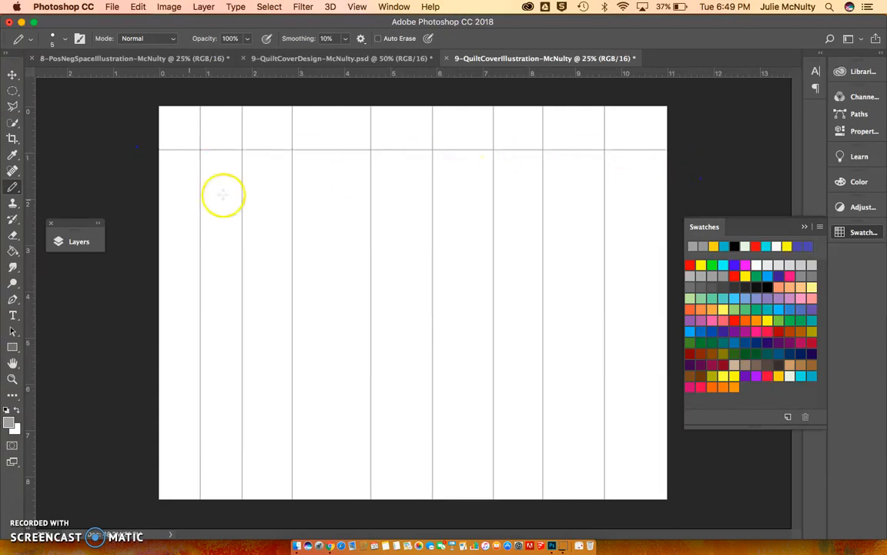
mouse_move(144, 208)
left_mouse_down()
mouse_move(254, 213)
mouse_move(407, 245)
mouse_move(677, 253)
left_mouse_up()
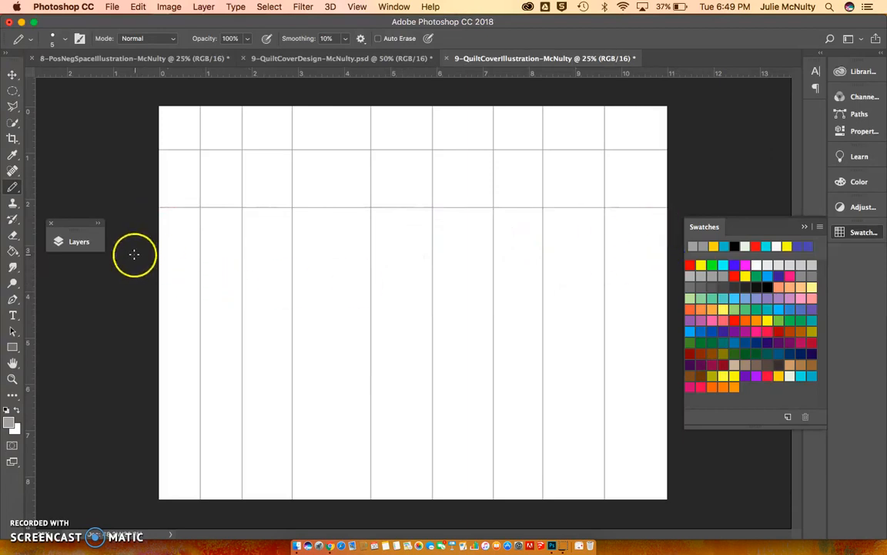
mouse_move(141, 253)
left_mouse_down()
mouse_move(619, 294)
mouse_move(670, 309)
left_mouse_up()
left_click_drag(132, 326, 678, 376)
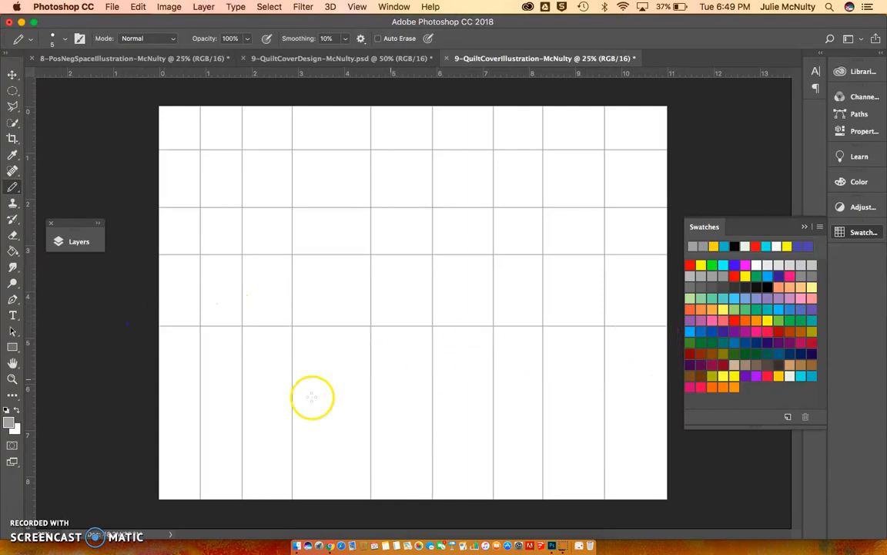
mouse_move(148, 380)
left_mouse_down()
mouse_move(479, 413)
mouse_move(679, 447)
left_mouse_up()
left_click_drag(190, 445, 190, 445)
mouse_move(139, 422)
left_mouse_down()
mouse_move(434, 451)
mouse_move(692, 505)
left_mouse_up()
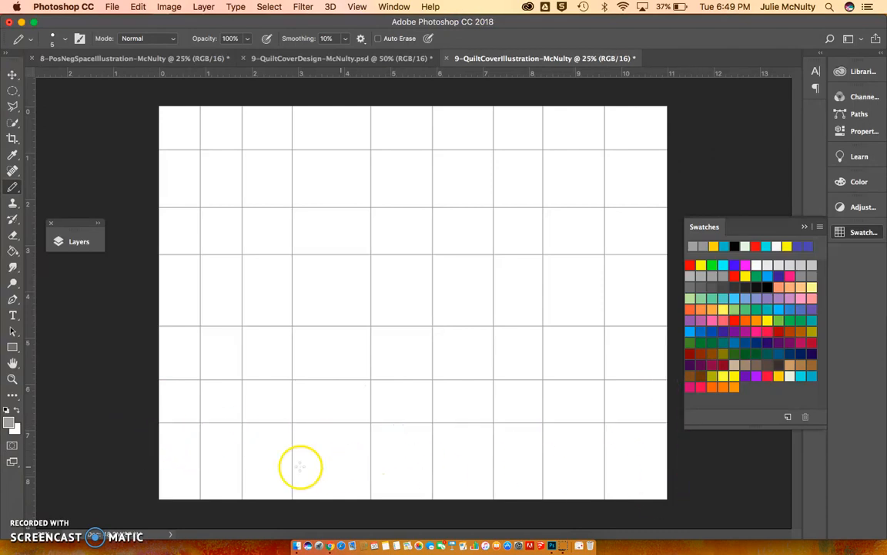
mouse_move(125, 461)
left_mouse_down()
mouse_move(285, 500)
mouse_move(579, 535)
mouse_move(697, 538)
left_mouse_up()
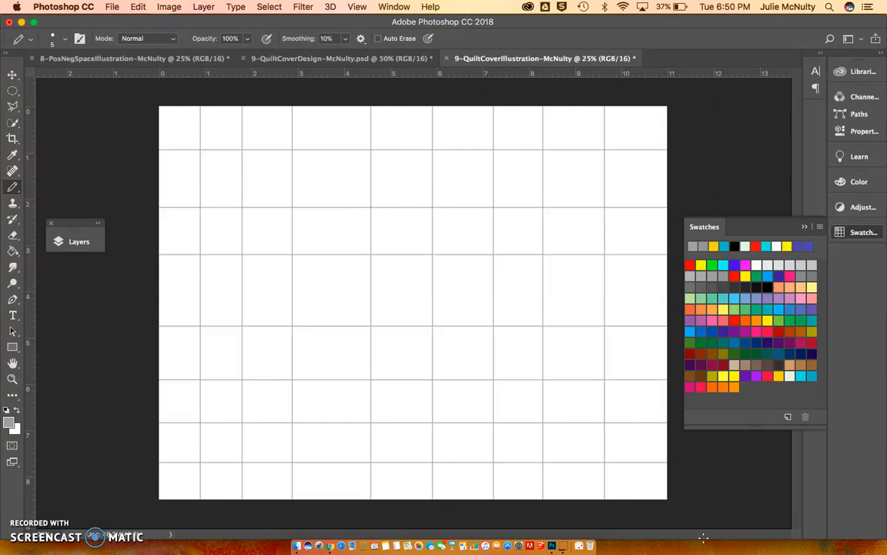
left_click(13, 93)
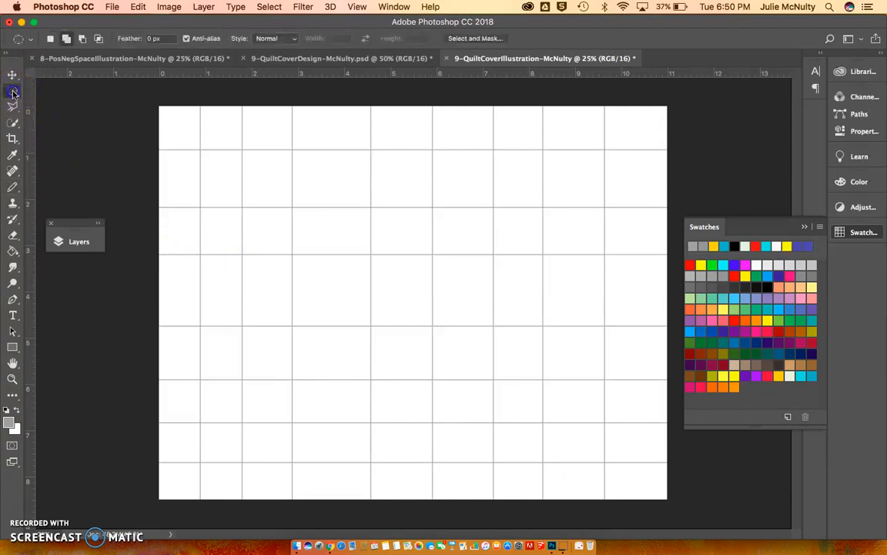
right_click(13, 93)
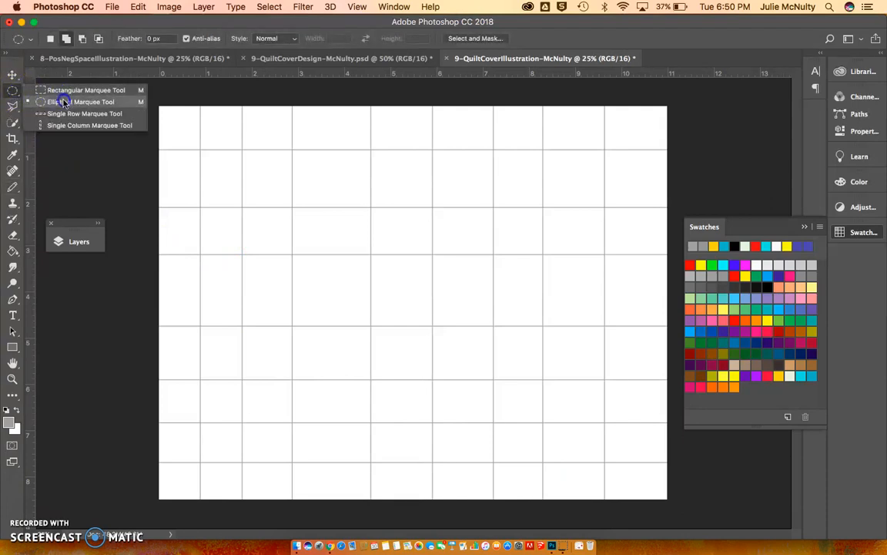
left_click(126, 102)
left_click(13, 108)
left_click(13, 108)
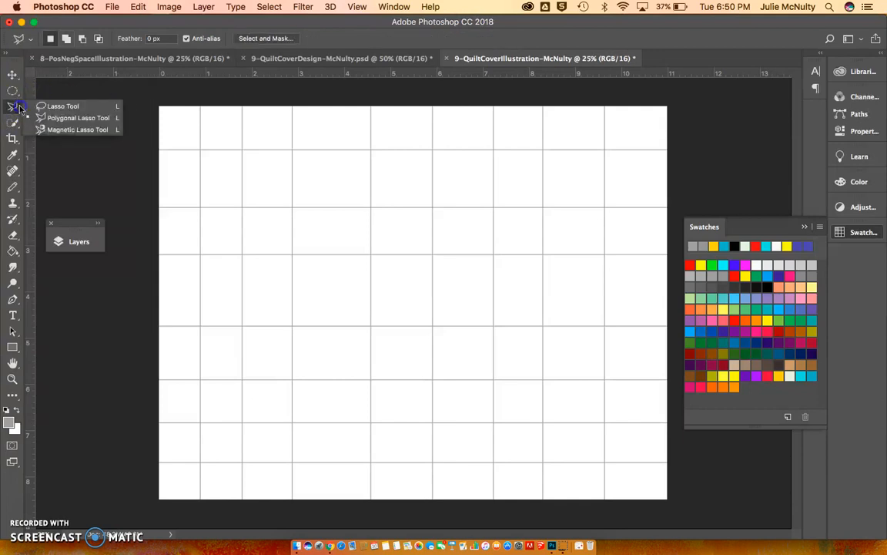
left_click(94, 119)
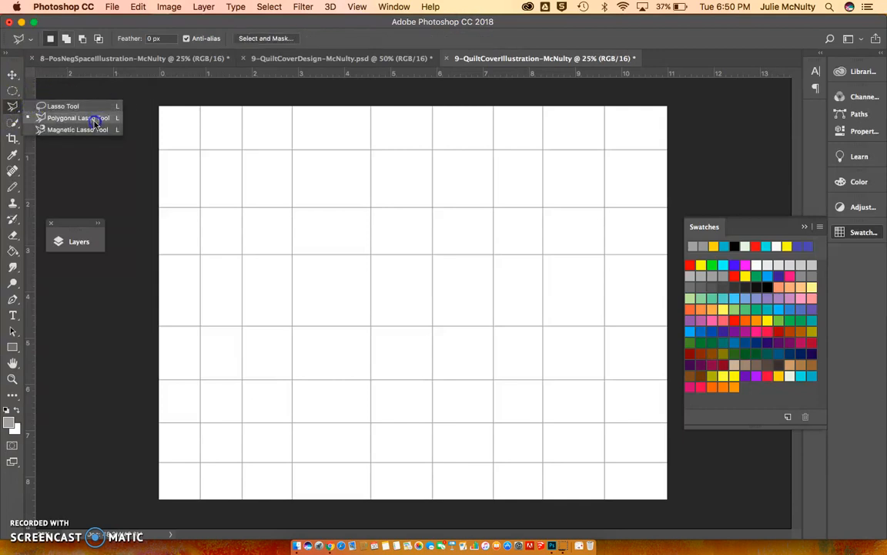
left_click(93, 132)
left_click(92, 120)
left_click(11, 111)
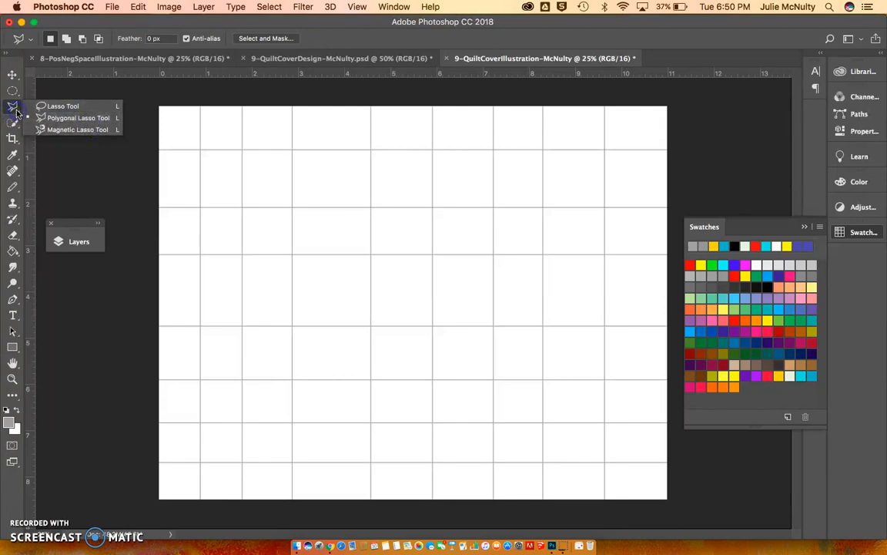
- Select the top-left grid patch with a rectangular marquee about 0.9 by 0.95 inch and switch to the Paint Bucket tool
left_click(12, 90)
left_click(58, 93)
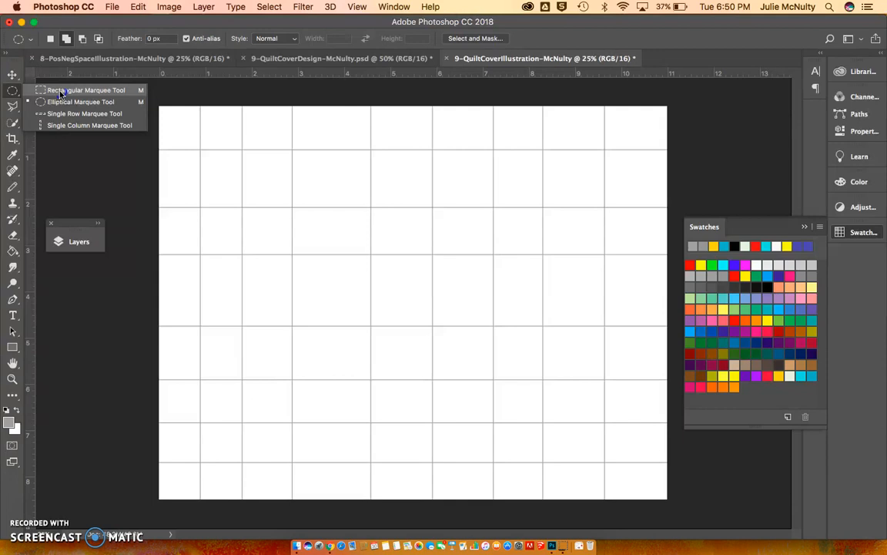
left_click(60, 93)
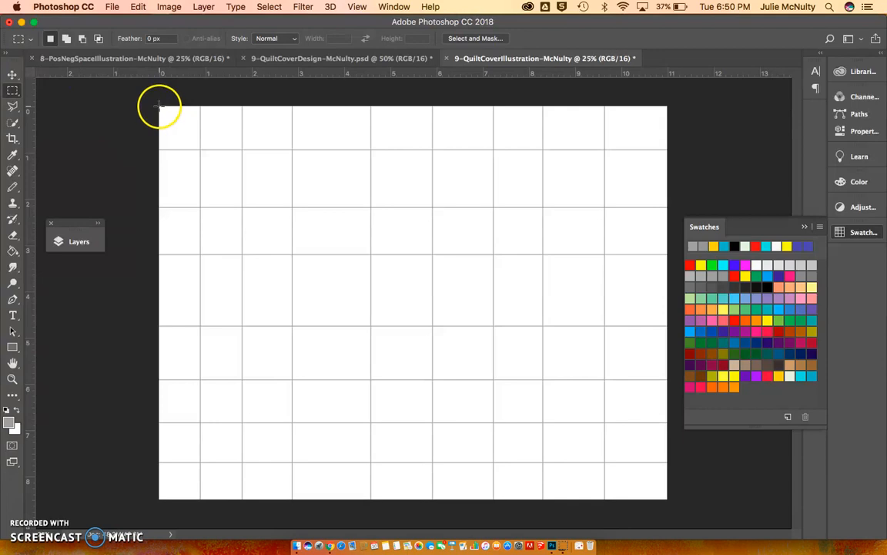
left_click_drag(159, 106, 200, 150)
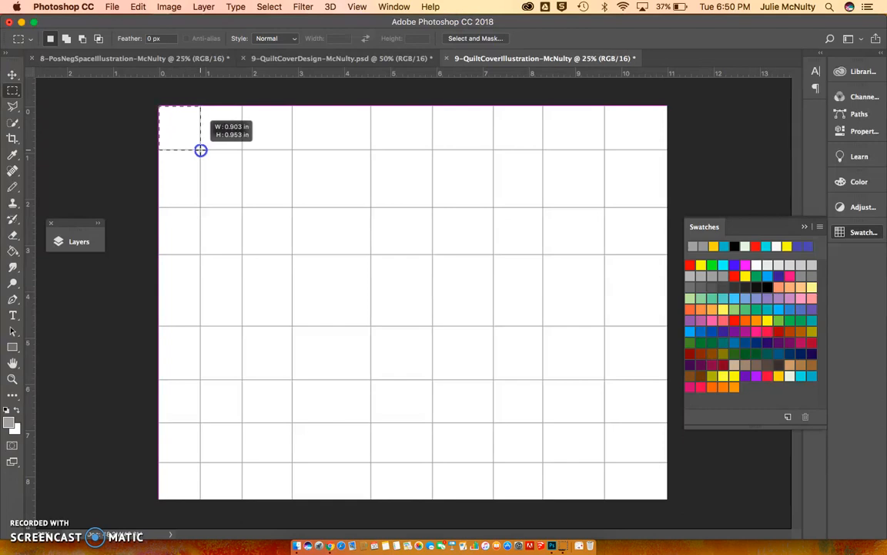
left_click_drag(201, 150, 200, 151)
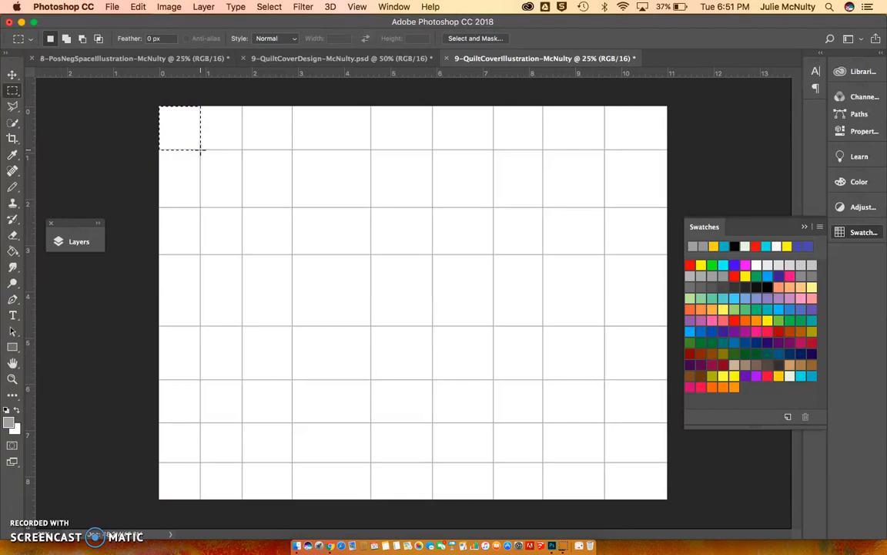
left_click(13, 255)
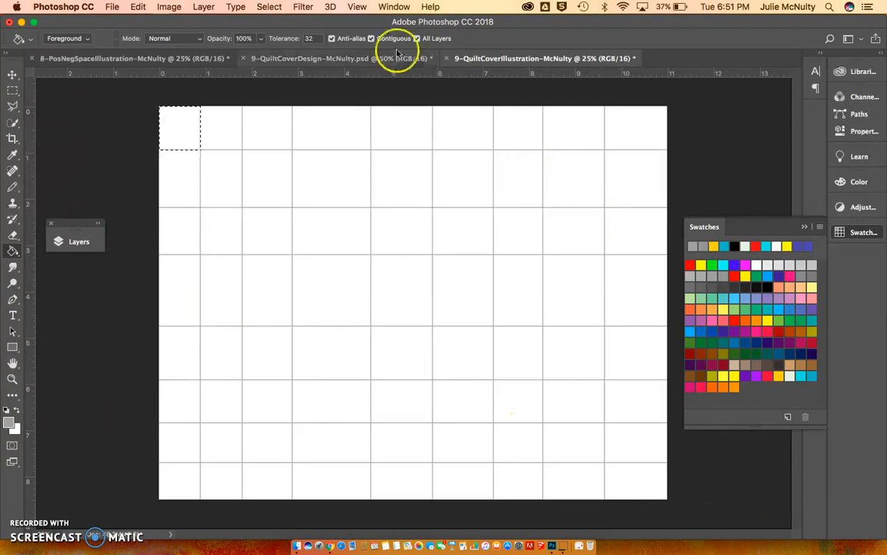
- Open the Adobe Color Themes extension and look over its theme filter, ending in the Explore view of most popular themes
left_click(395, 8)
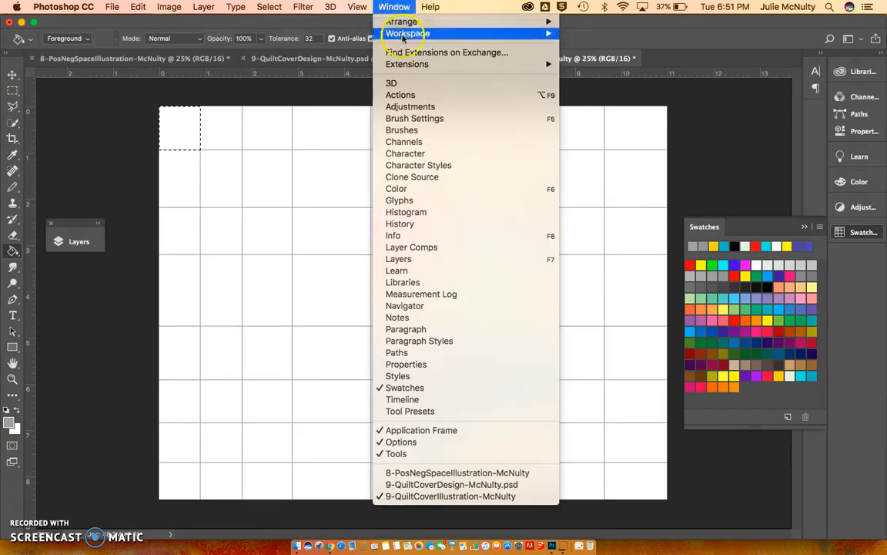
mouse_move(409, 66)
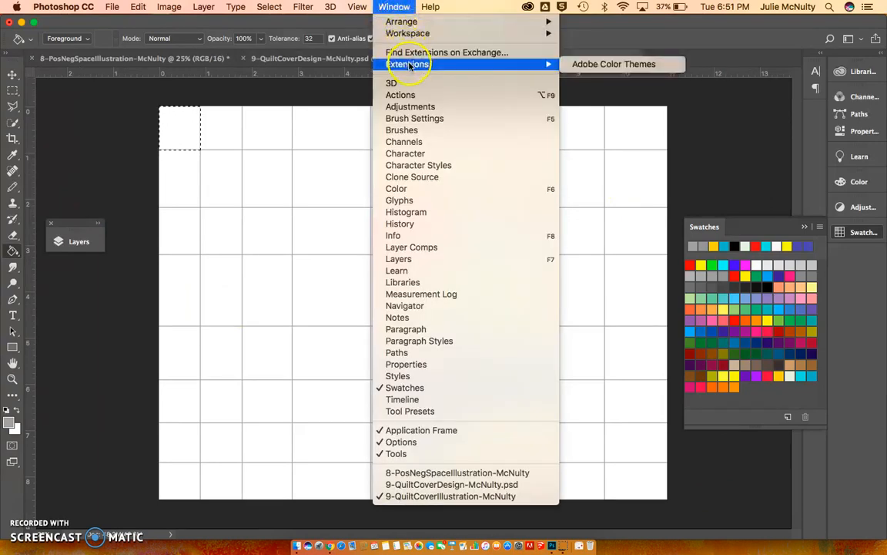
left_click(604, 65)
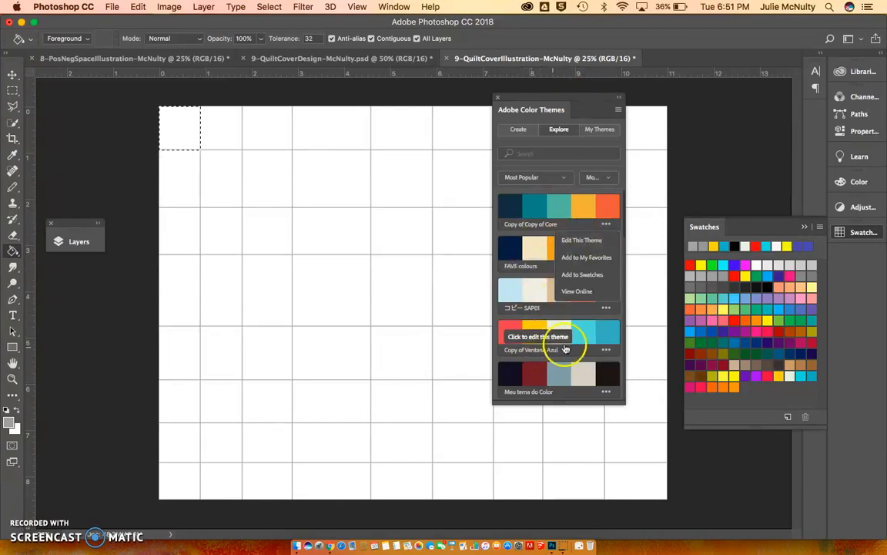
left_click(564, 178)
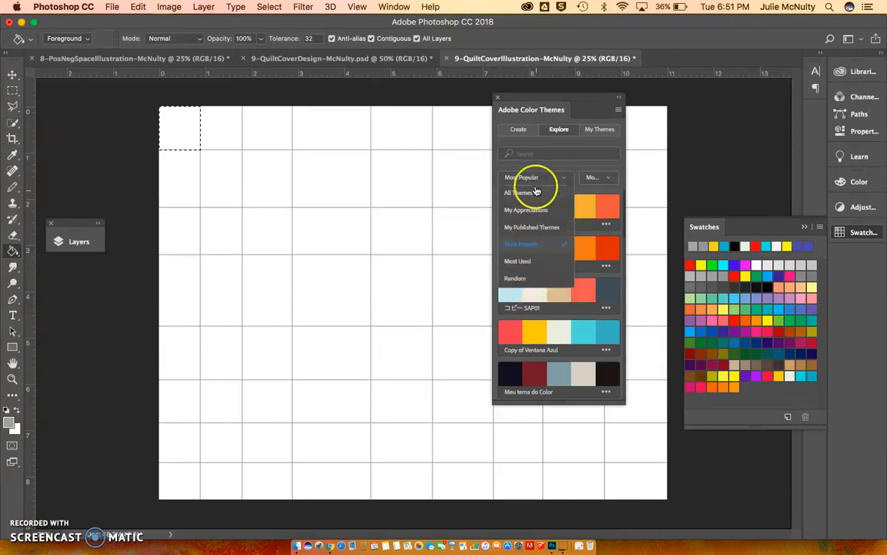
left_click(565, 177)
left_click(525, 132)
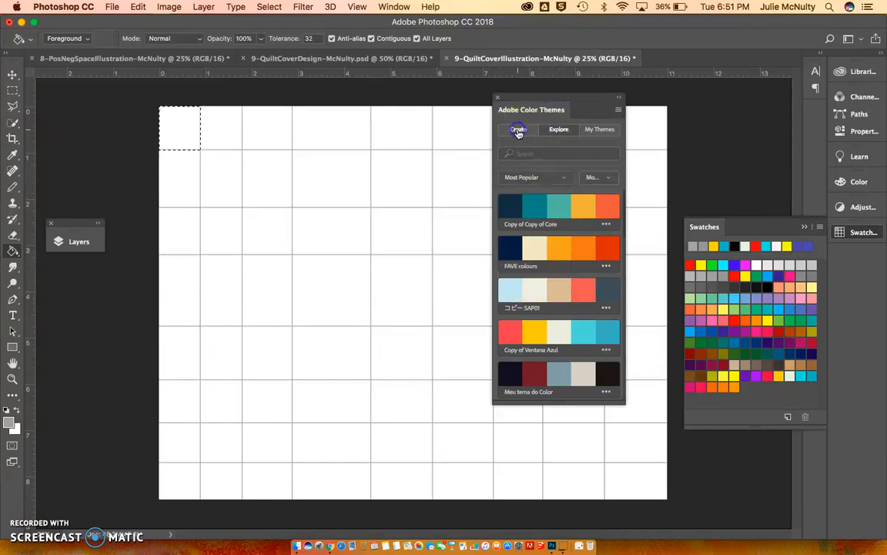
left_click(560, 131)
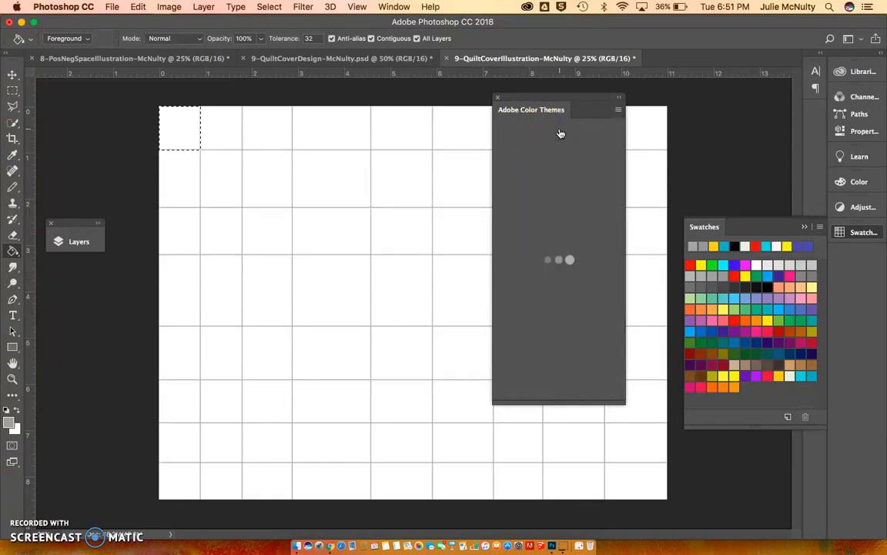
left_click(560, 132)
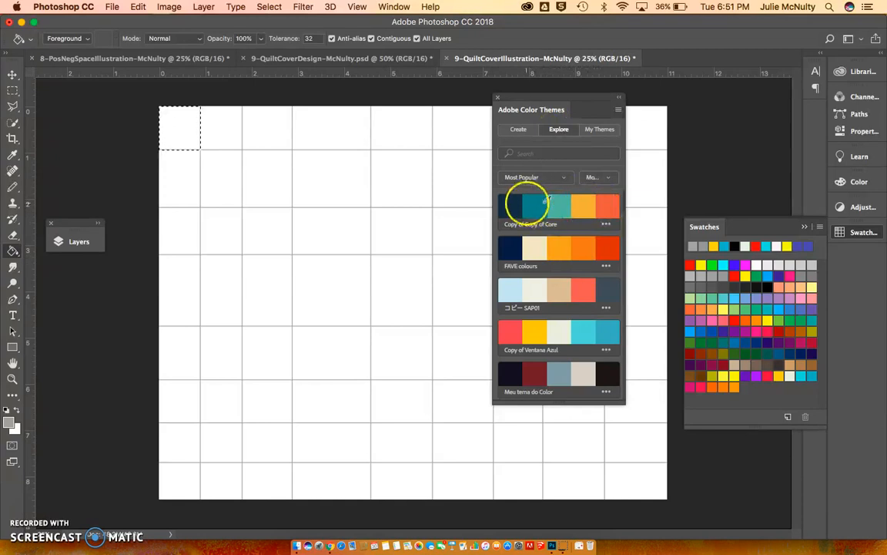
- Find the Web color theme among the most popular themes and add its colors to the swatches
scroll(600, 270, "down", 10)
scroll(600, 269, "down", 15)
scroll(600, 272, "down", 12)
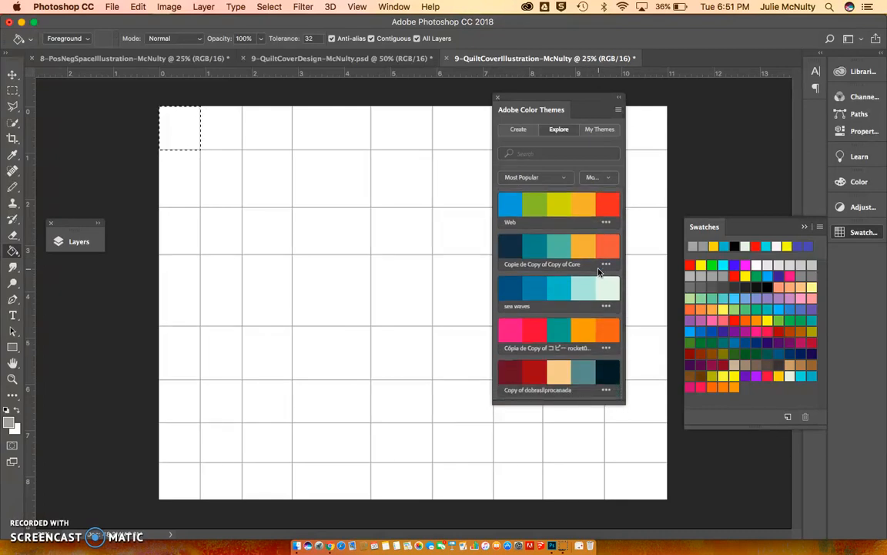
scroll(603, 273, "up", 3)
left_click(607, 261)
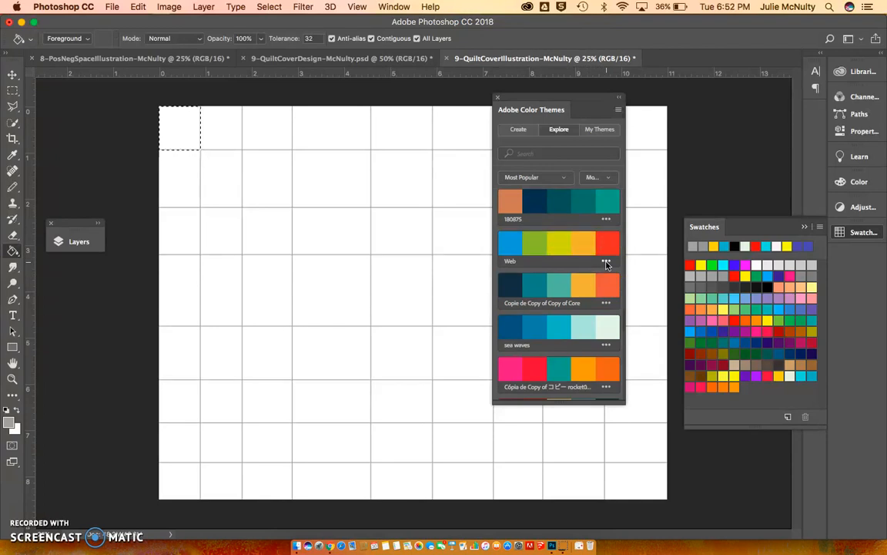
left_click(607, 263)
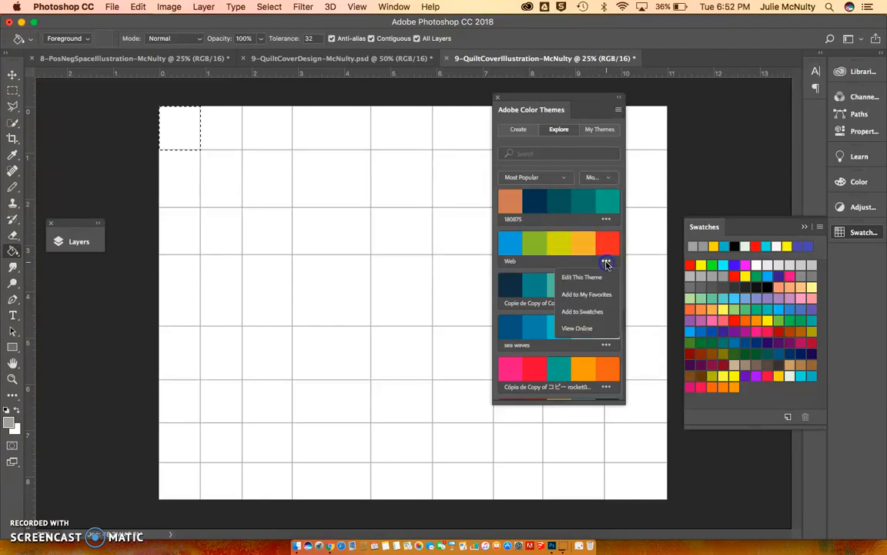
left_click(603, 294)
left_click(589, 312)
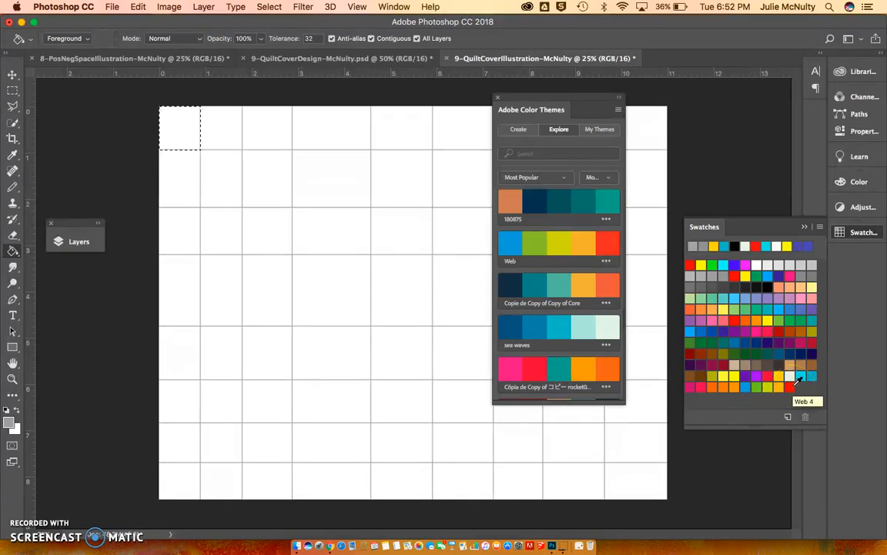
- Try a wider hue spread from yellow to blue on the Create color wheel and close Adobe Color Themes without saving
left_click(525, 131)
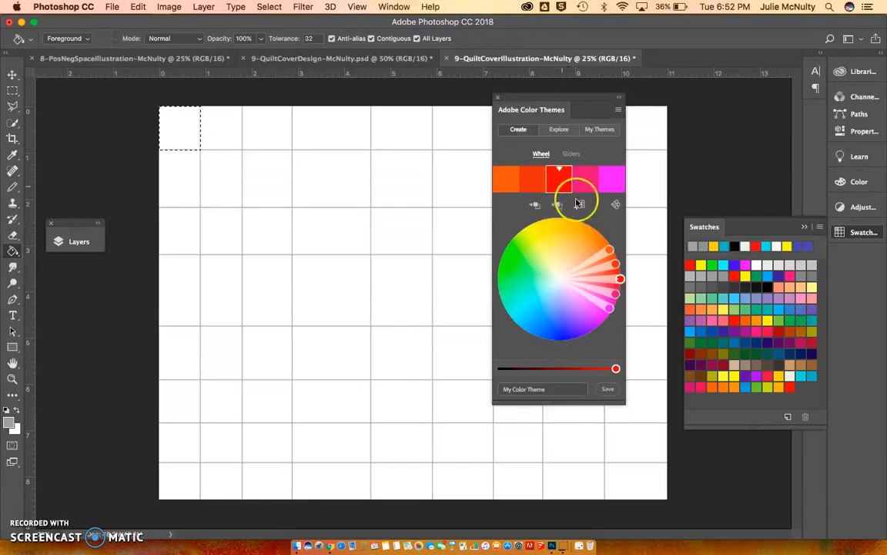
left_click_drag(610, 249, 525, 231)
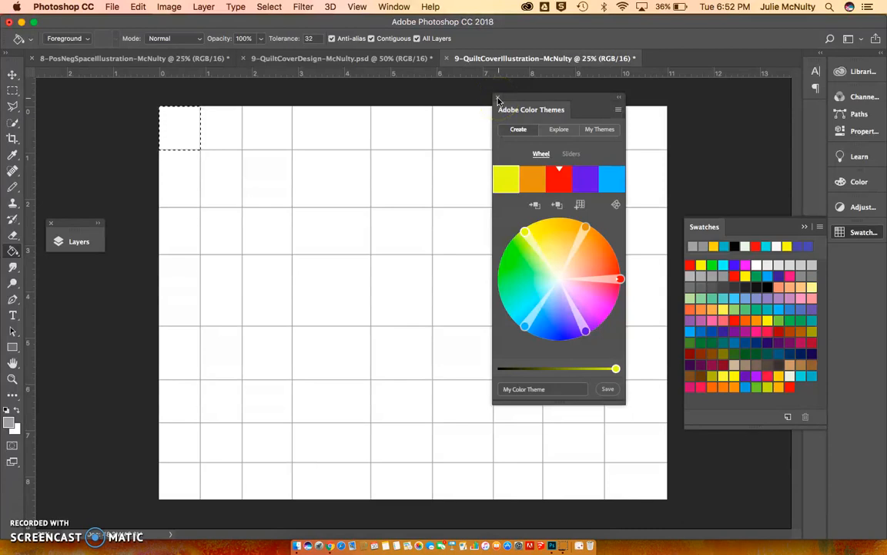
left_click(498, 98)
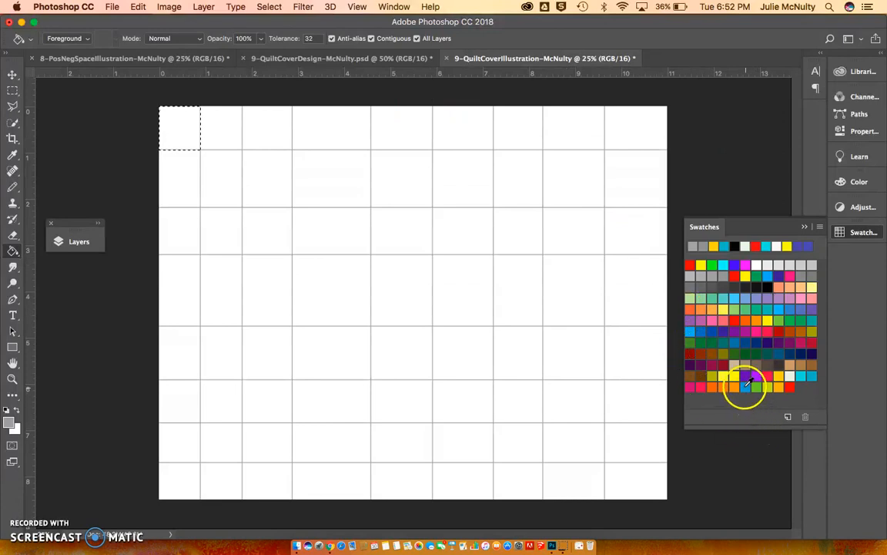
- Fill the selected top-left patch with the blue swatch from the Web theme and deselect it
left_click(747, 385)
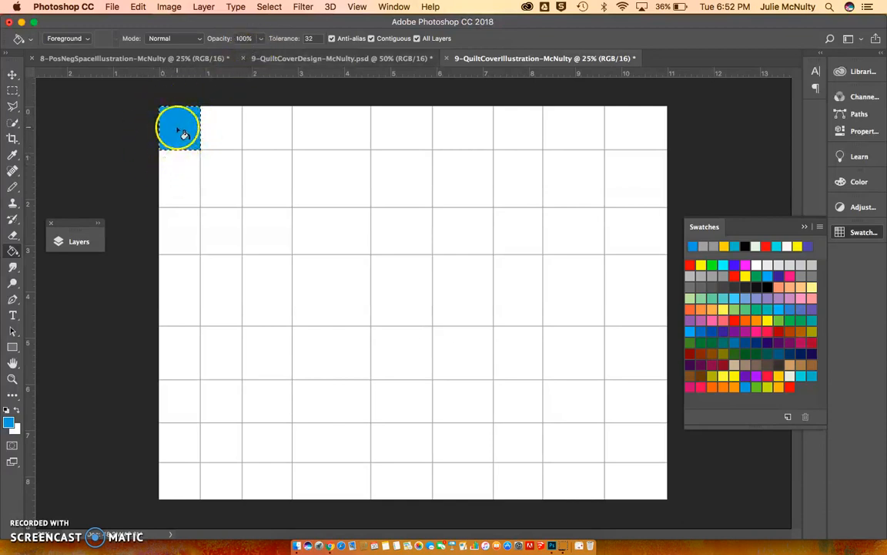
left_click(269, 7)
left_click(279, 31)
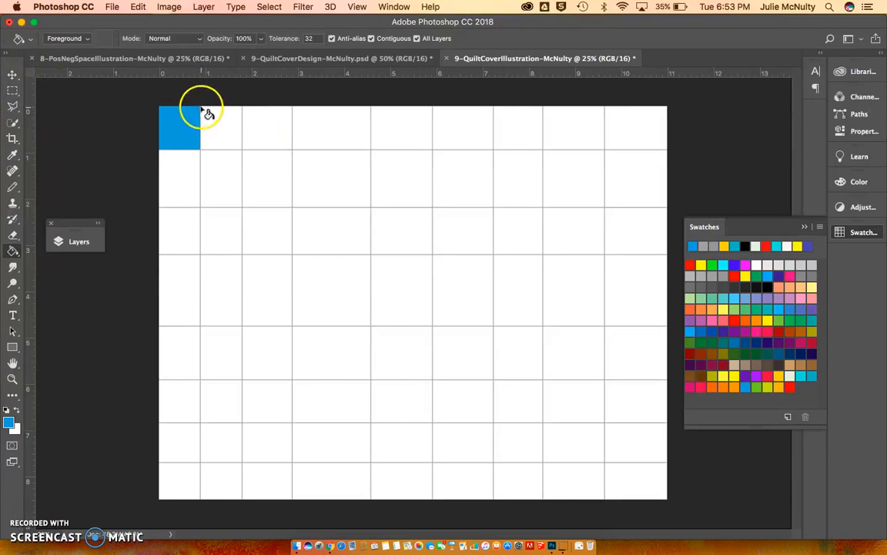
- Select a rectangle about 1.46 by 2.19 inches beside the blue patch, crossing the grid lines from the canvas's top edge
left_click(11, 93)
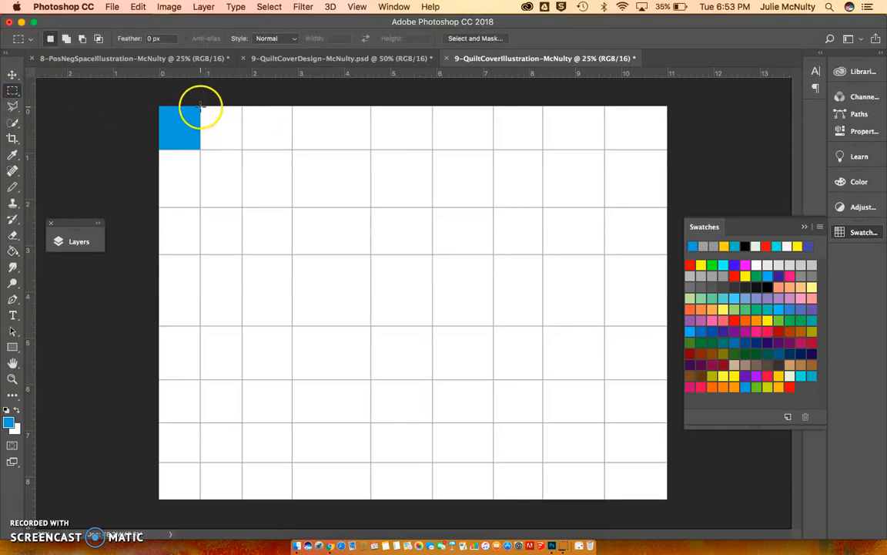
left_click_drag(201, 107, 267, 208)
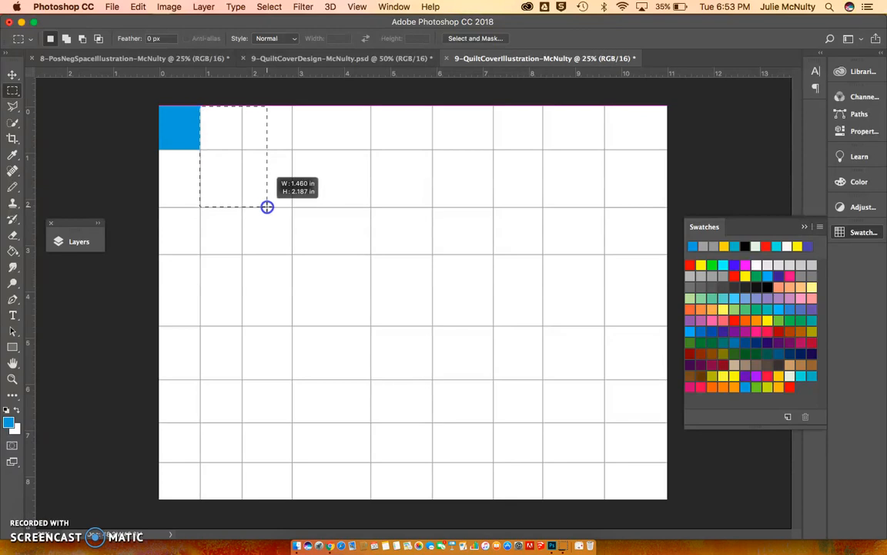
left_click_drag(267, 207, 267, 207)
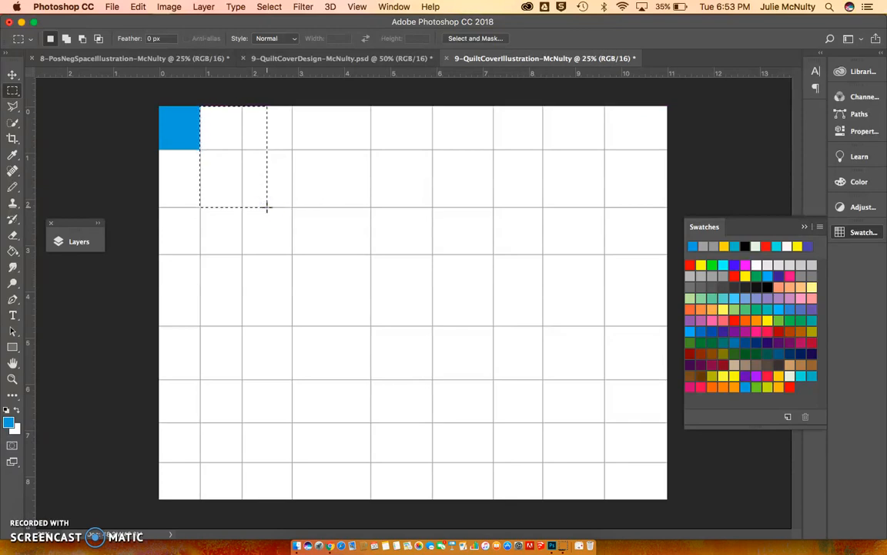
- Fill the selection's upper-left section with the Web theme's green and its upper-right section with the yellow-green
left_click(13, 250)
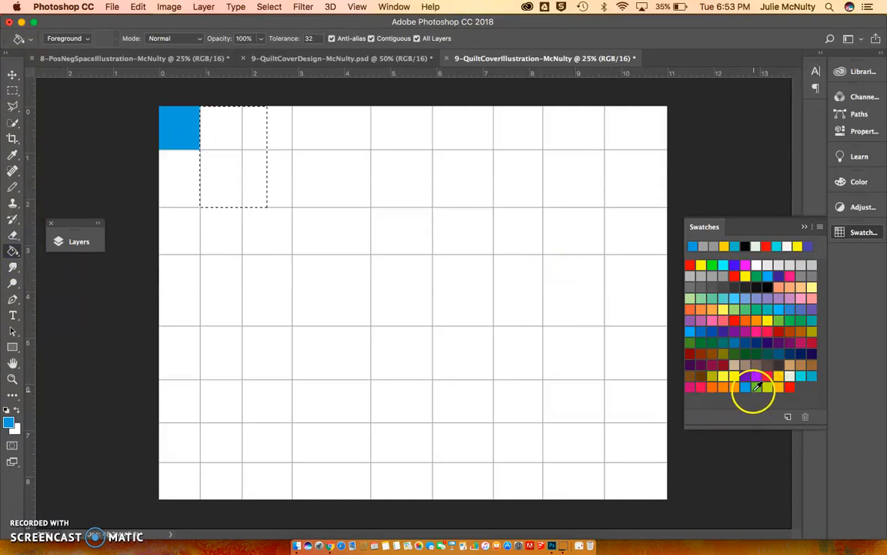
left_click(758, 385)
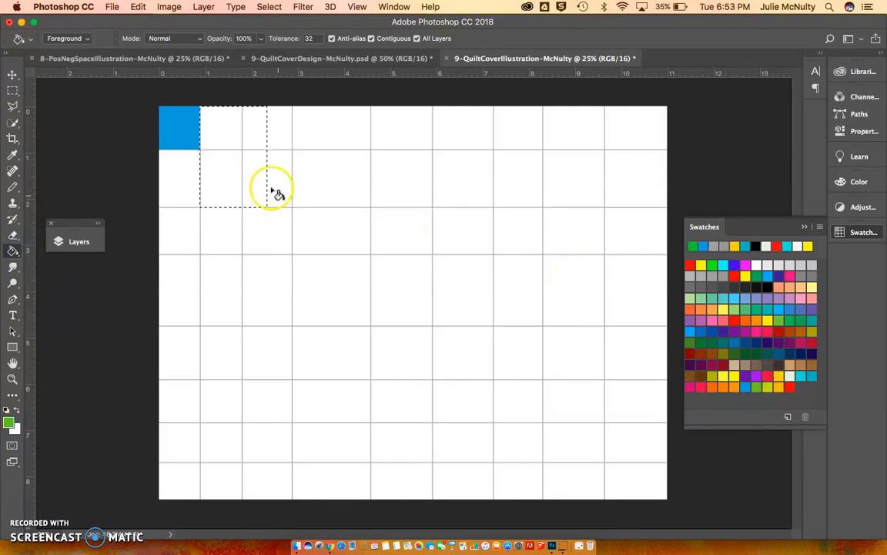
left_click(218, 120)
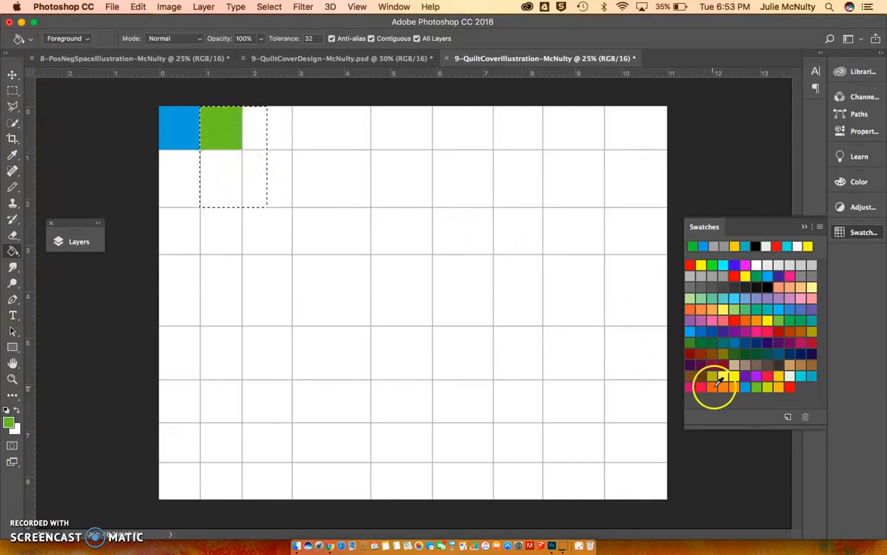
left_click(770, 385)
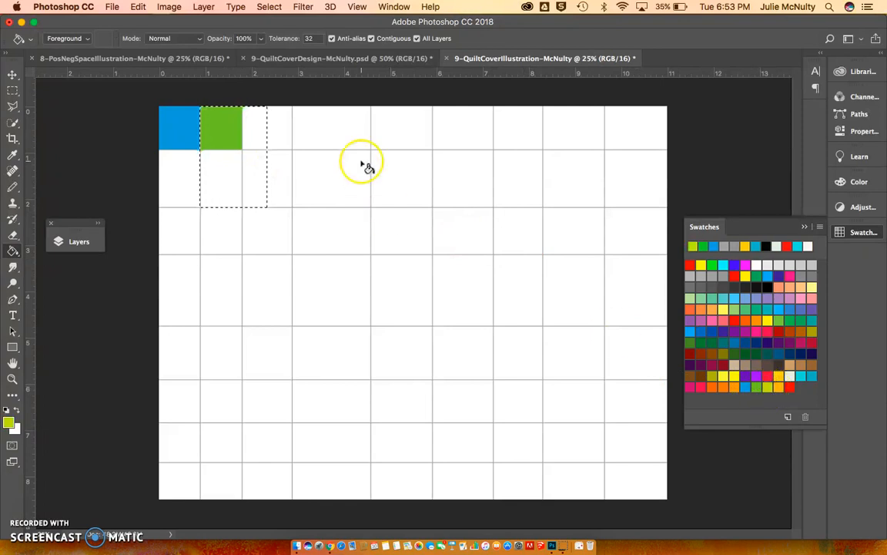
left_click(252, 127)
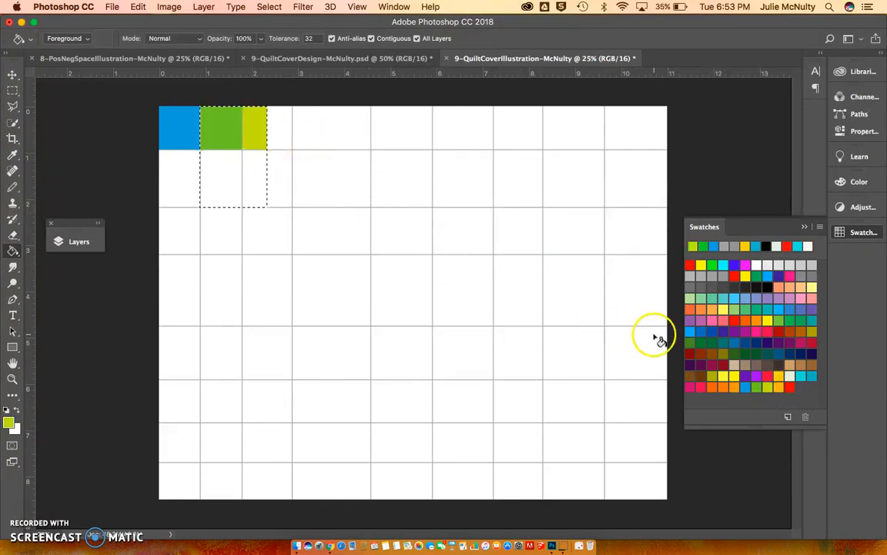
- Fill the rectangular selection's lower-left section with the Web theme's orange and its lower-right section with red, then deselect it
left_click(778, 388)
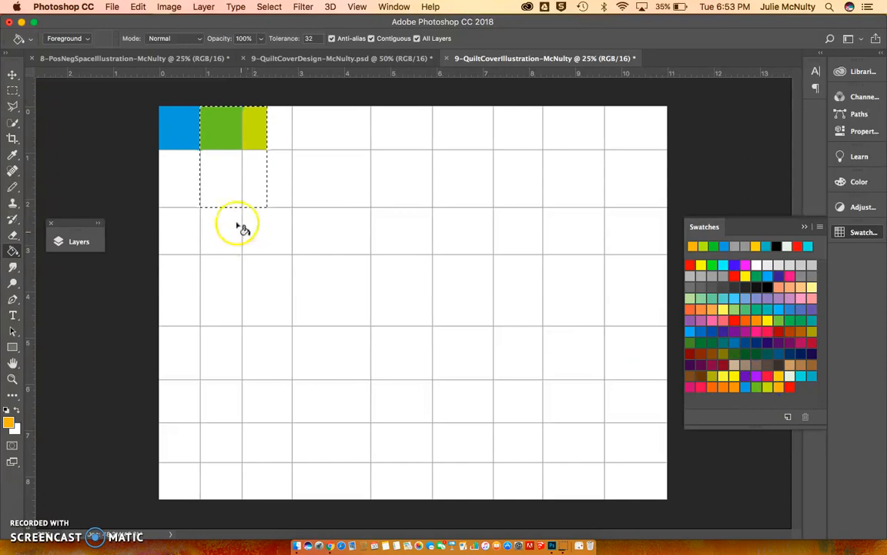
left_click(220, 185)
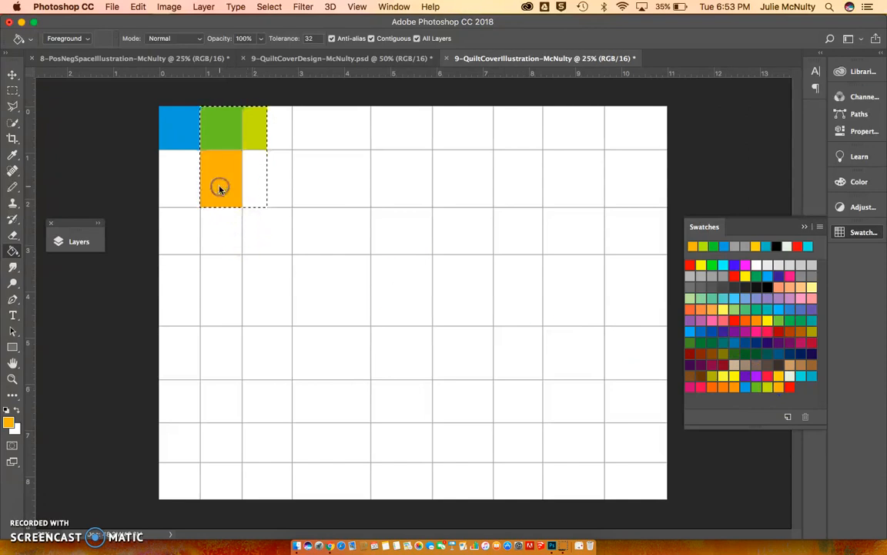
left_click(789, 387)
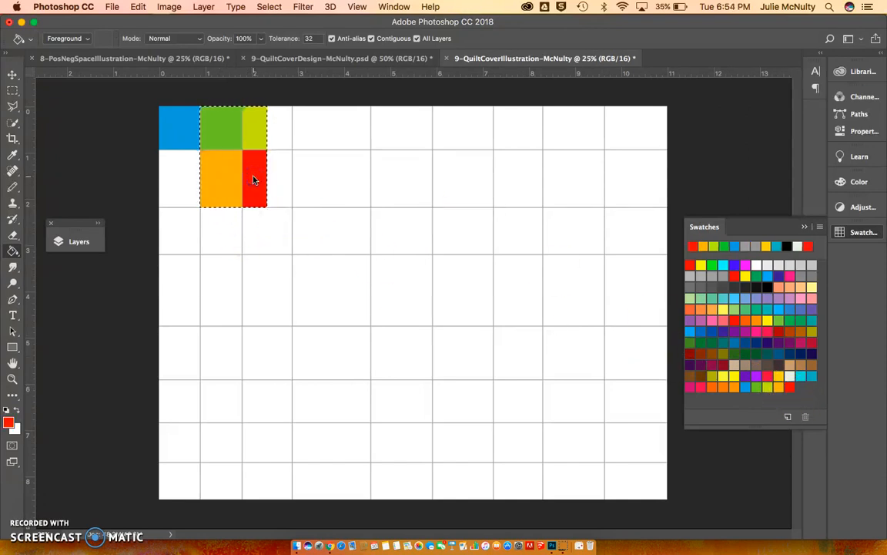
left_click(269, 7)
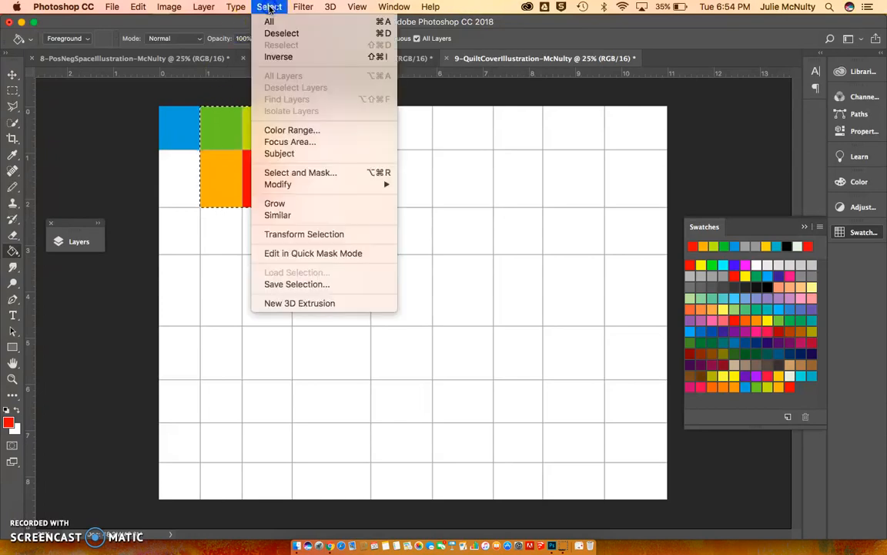
left_click(280, 34)
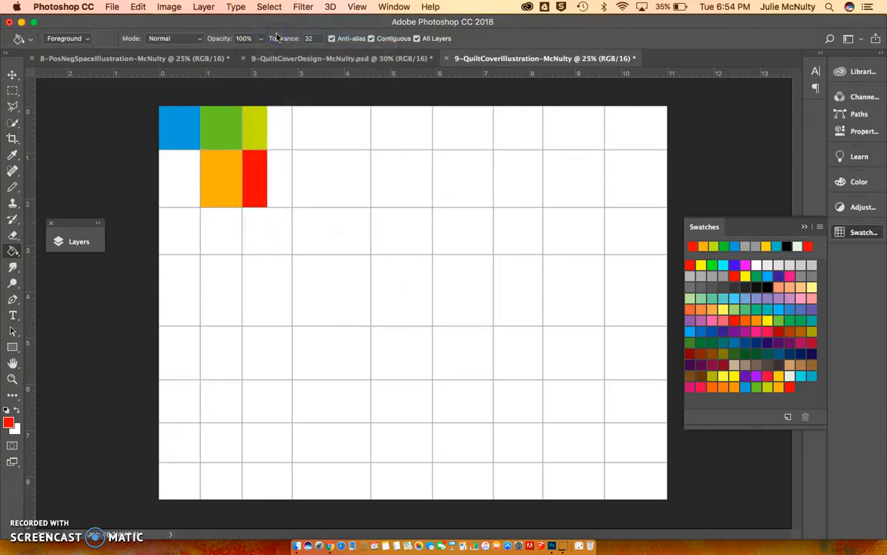
- Select an ellipse about 2.24 by 2.20 inches beside the yellow-green and red patches, reaching the canvas's top edge
left_click_drag(19, 97, 46, 101)
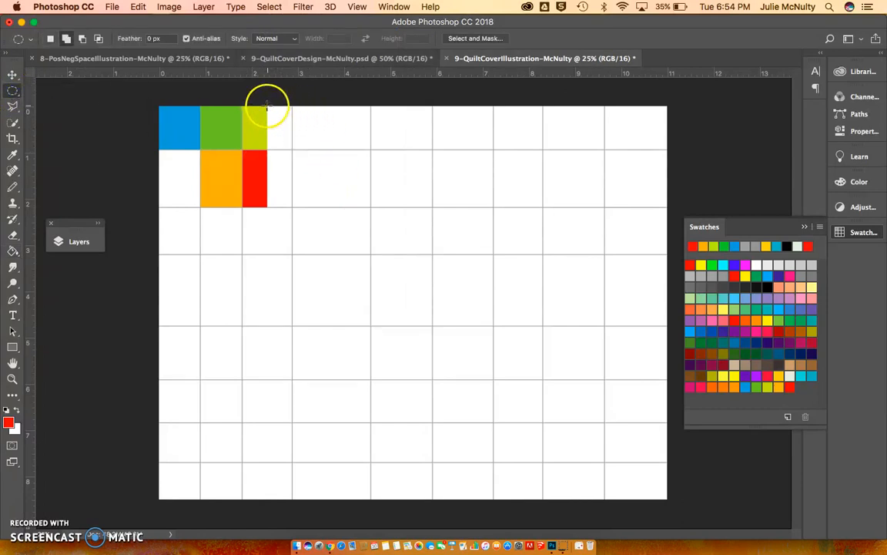
left_click_drag(278, 116, 335, 179)
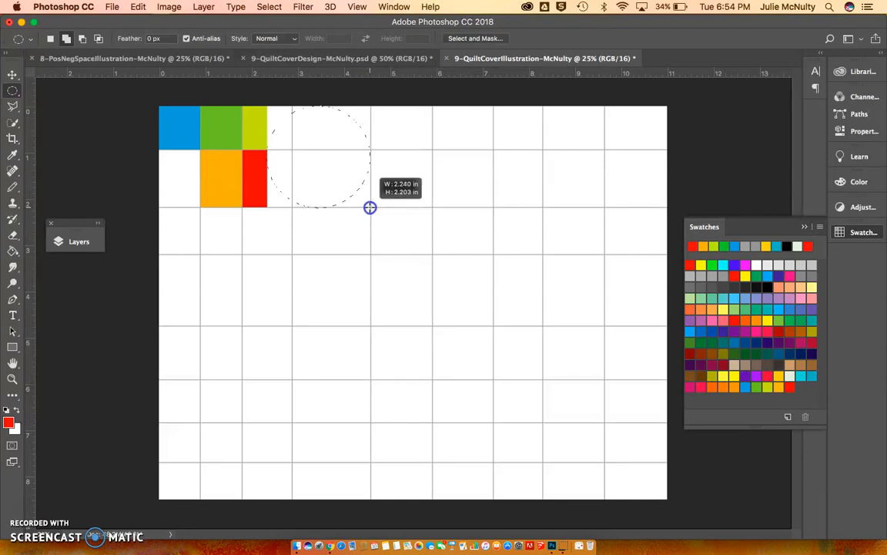
left_click_drag(369, 207, 369, 208)
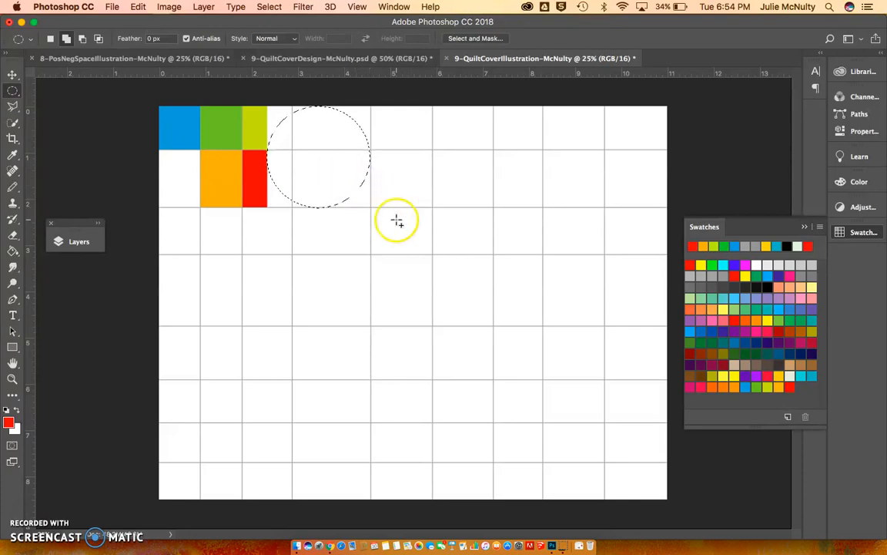
- Fill the circle's upper-right section with red, lower-right with blue, upper-left with green and lower-left with orange
left_click(13, 251)
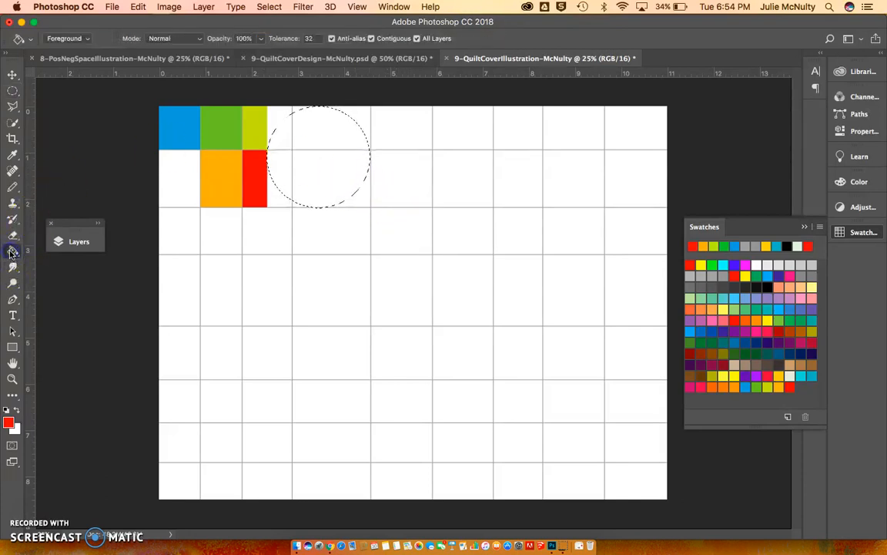
left_click(329, 128)
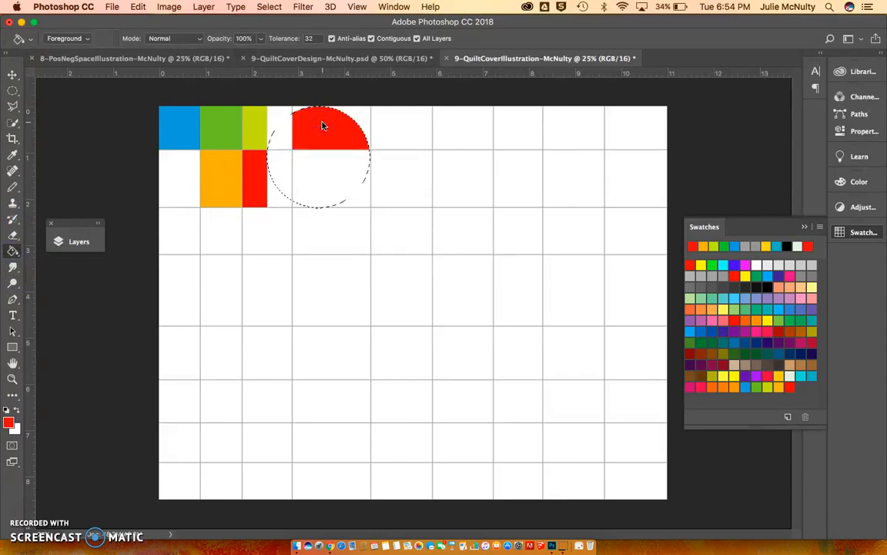
left_click(745, 386)
left_click(324, 181)
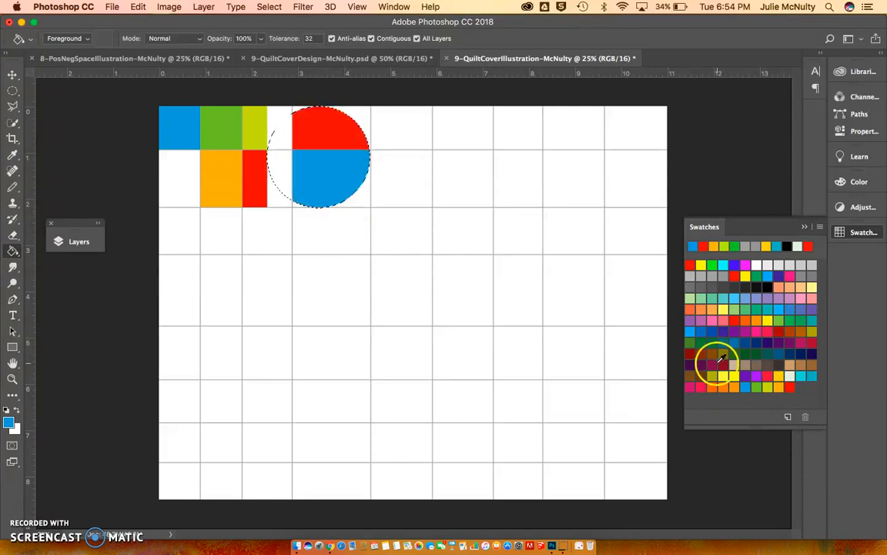
left_click(755, 386)
left_click(281, 132)
left_click(768, 375)
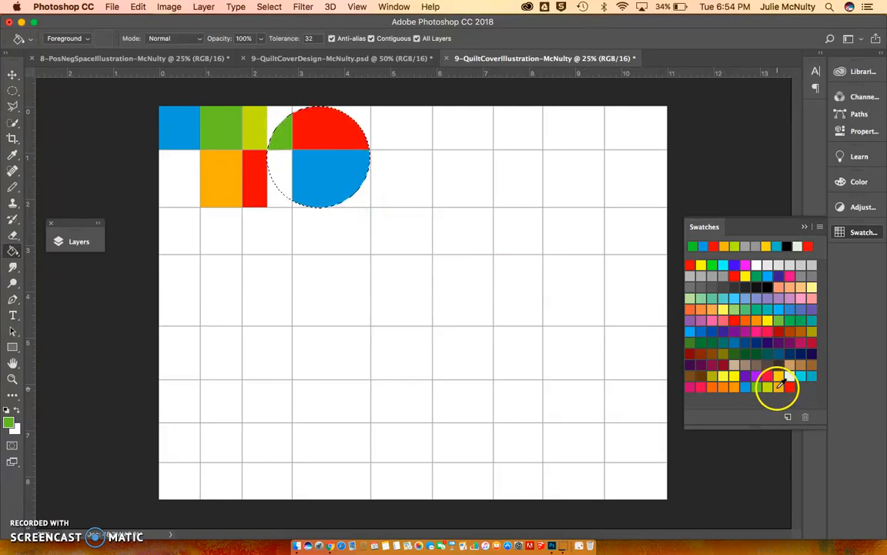
left_click(280, 169)
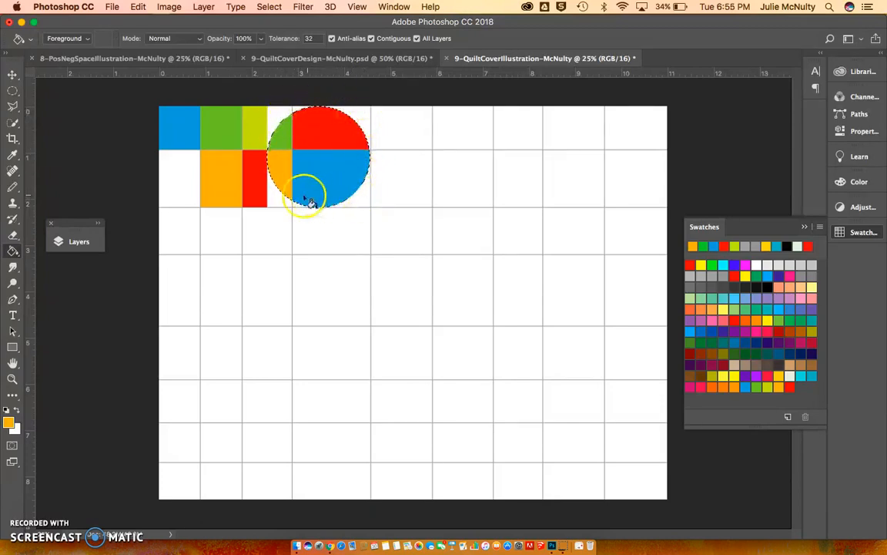
- Invert the selection and fill the areas outside the circle: upper-right corner orange, lower-left corner blue and upper-left corner red
left_click(270, 8)
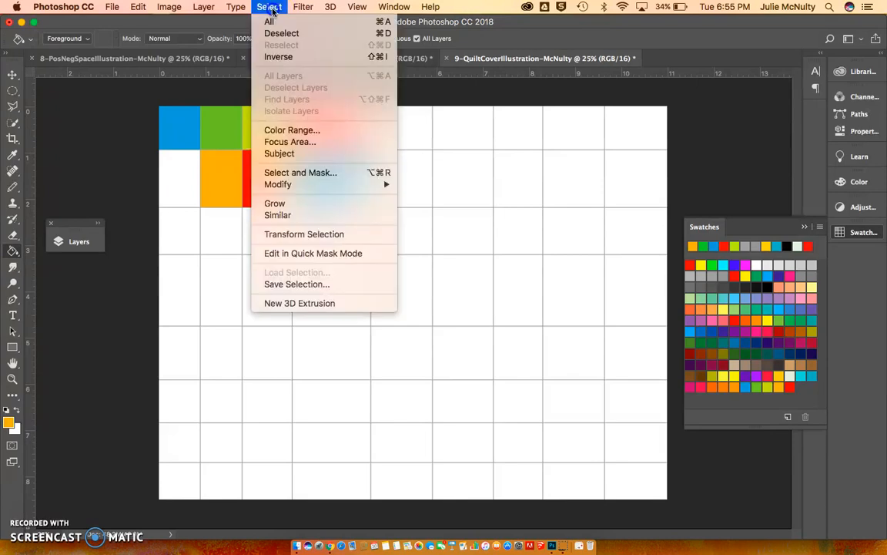
left_click(280, 58)
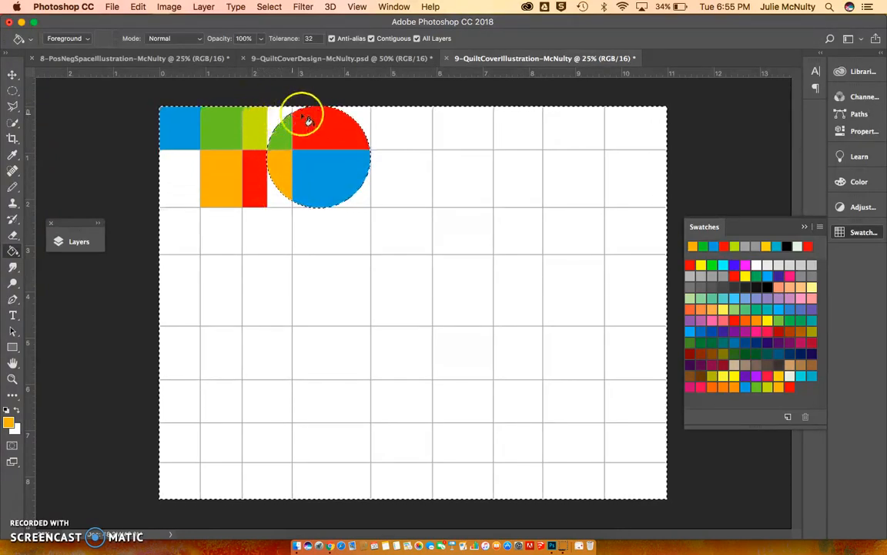
left_click(359, 114)
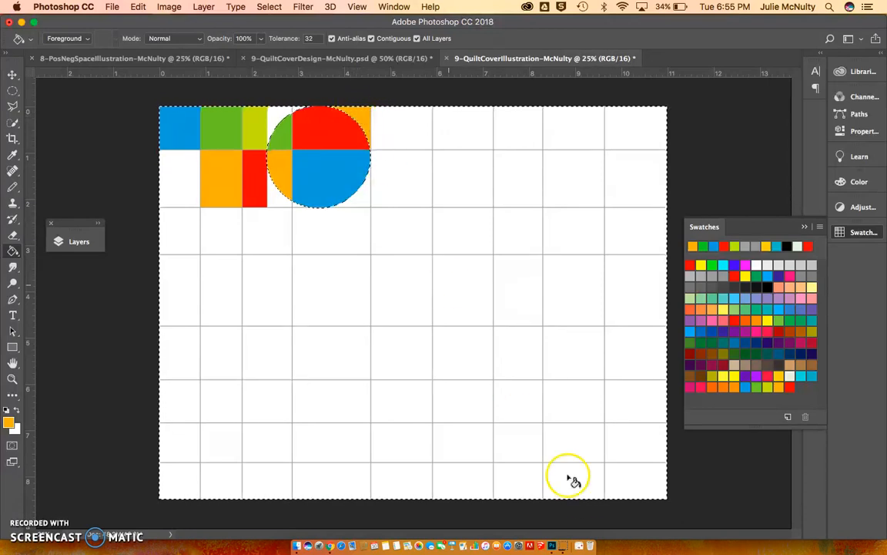
left_click(746, 387)
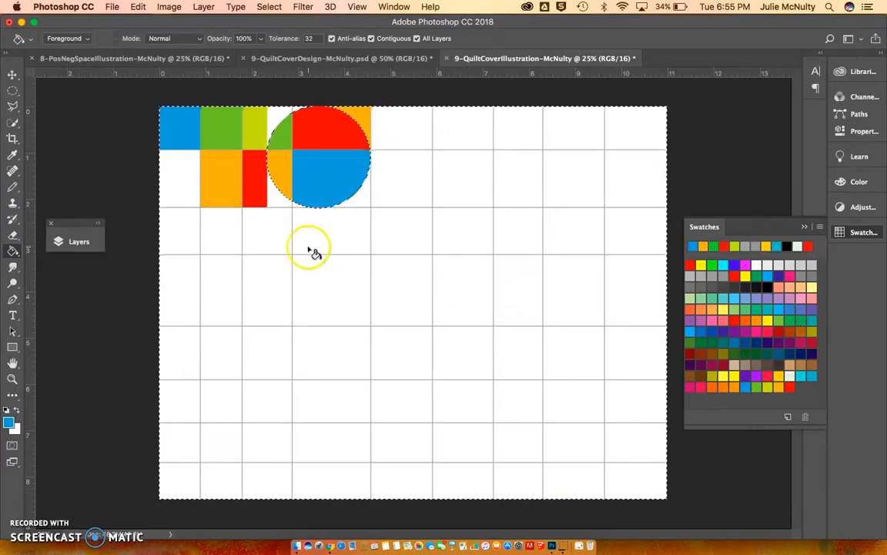
left_click(278, 197)
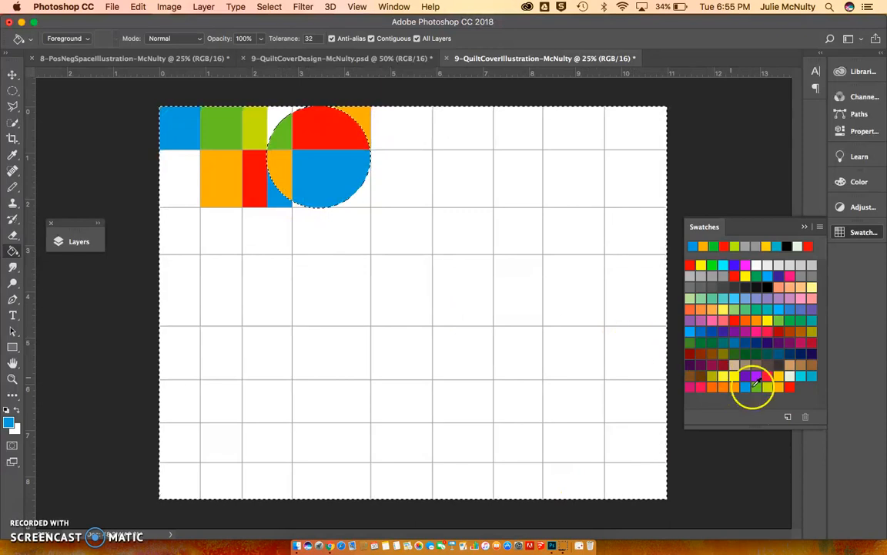
left_click(790, 386)
left_click(279, 116)
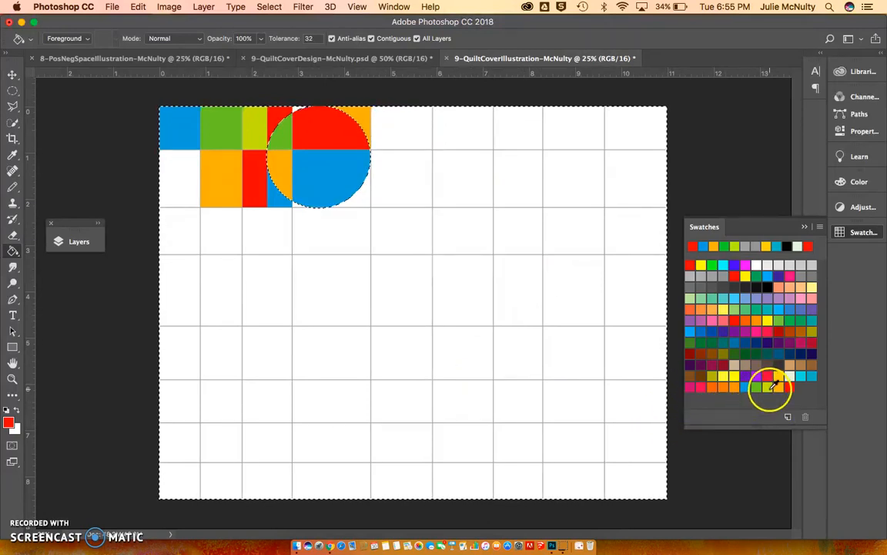
- Fill the circle's outer lower-right corner and the small slivers above and below it with yellow-green, and deselect everything
left_click(768, 386)
left_click(352, 202)
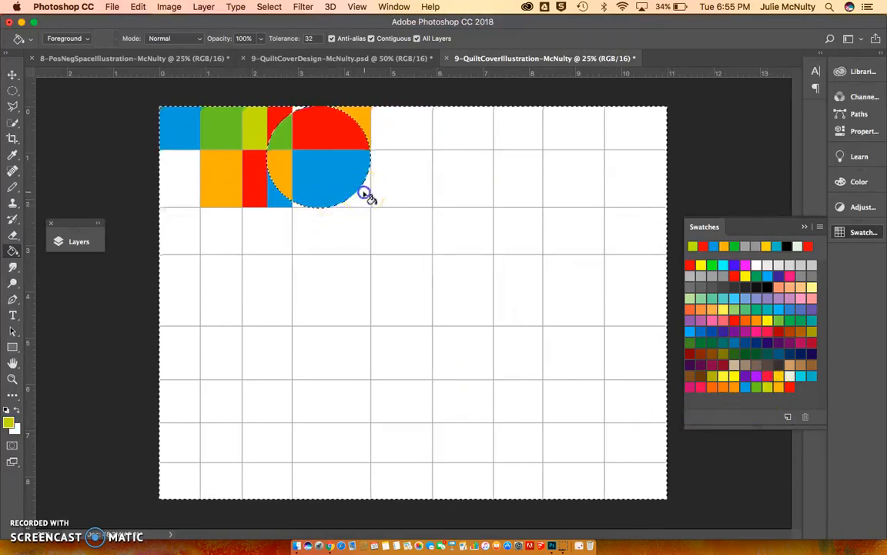
left_click(296, 205)
left_click(296, 108)
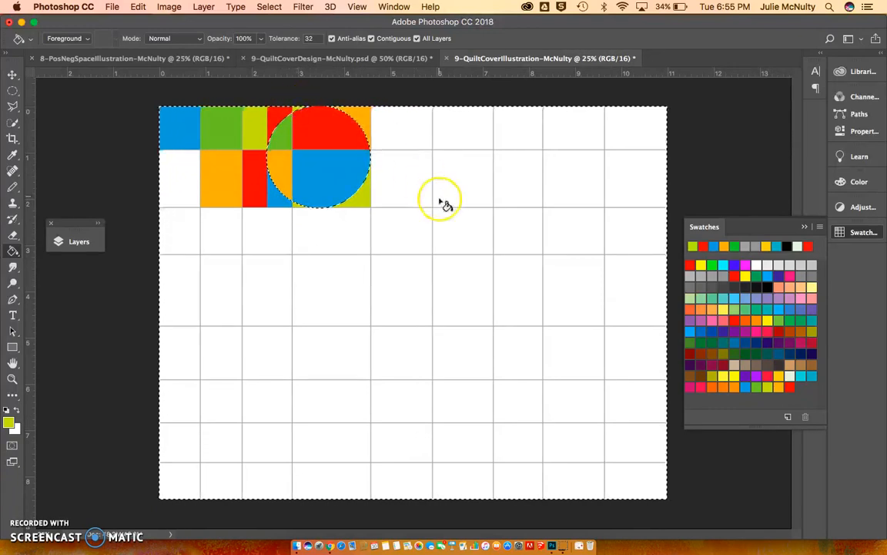
left_click(270, 7)
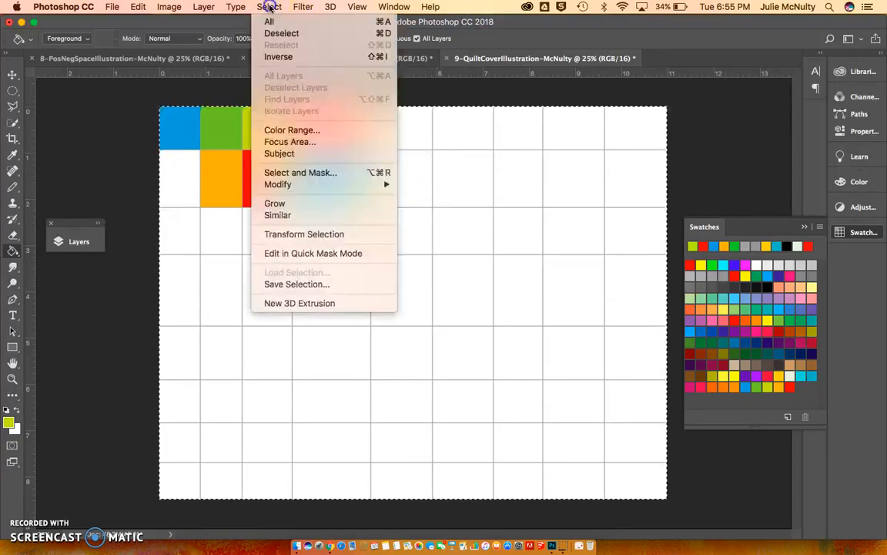
left_click(284, 31)
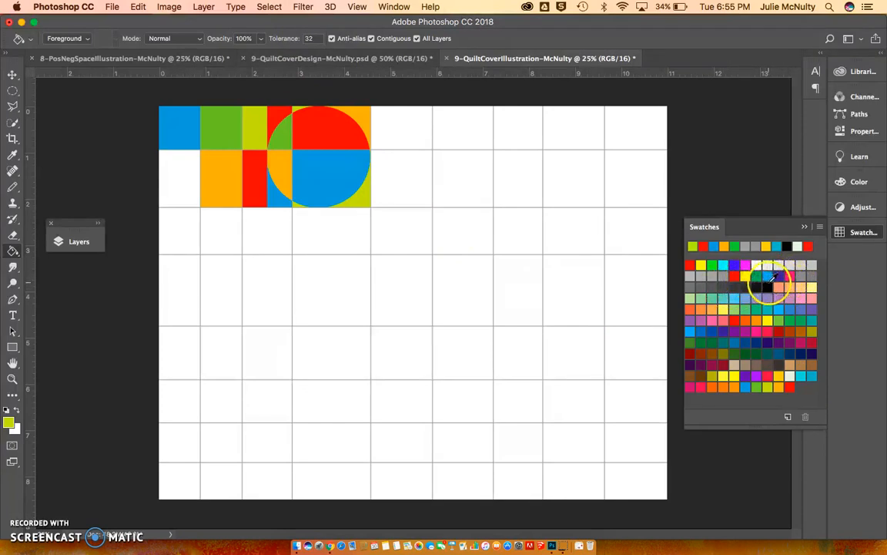
- Fill the white patch directly below the blue top-left patch with black
left_click(786, 246)
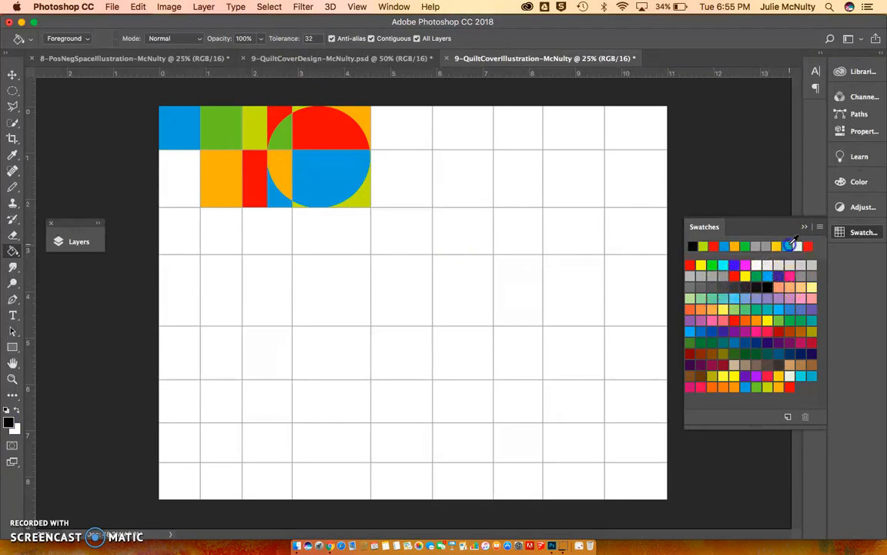
left_click(173, 168)
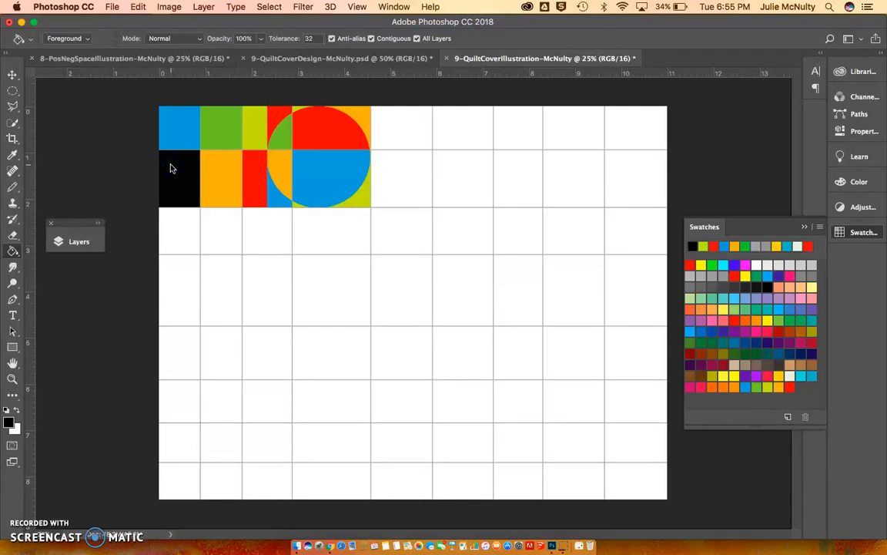
left_click(426, 228)
- Select a house shape with the Polygonal Lasso beside the circle, its peak centered on the top edge and its base following the grid cell
left_click(12, 108)
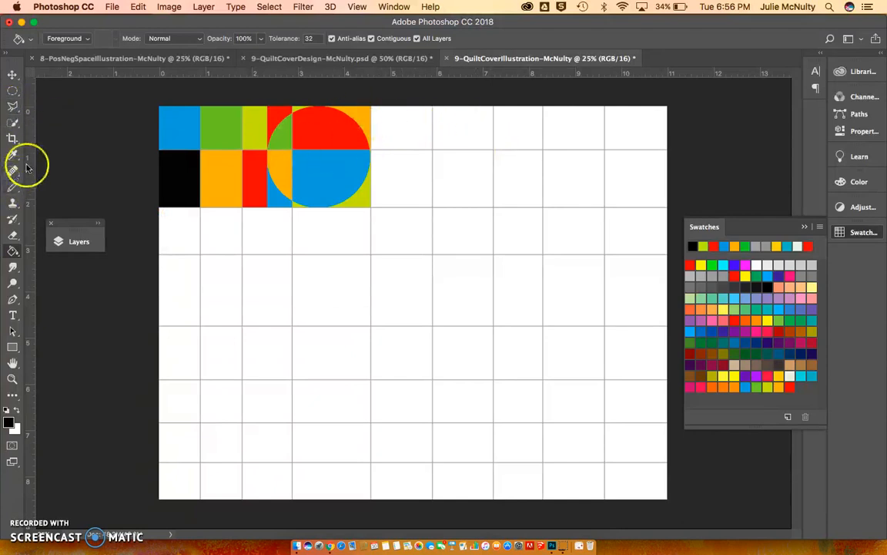
left_click(16, 106)
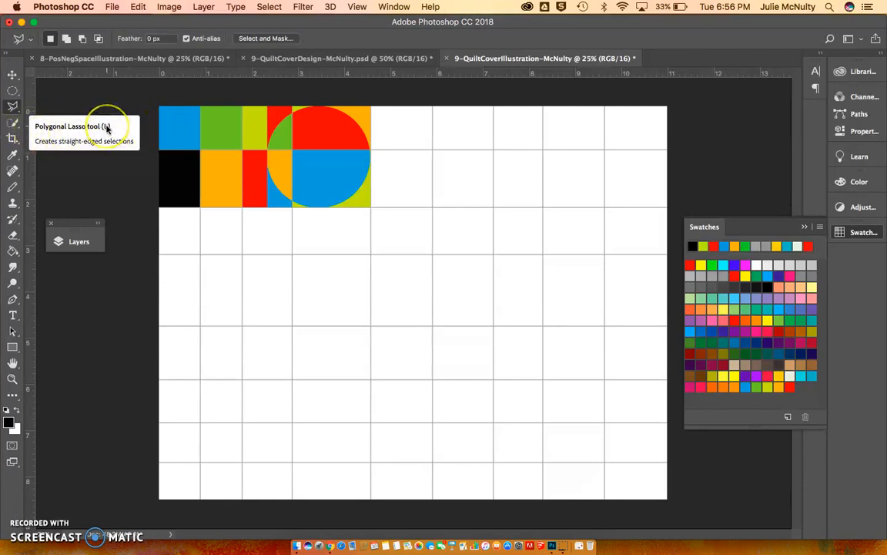
left_click(371, 149)
left_click(402, 107)
left_click(432, 151)
left_click(433, 202)
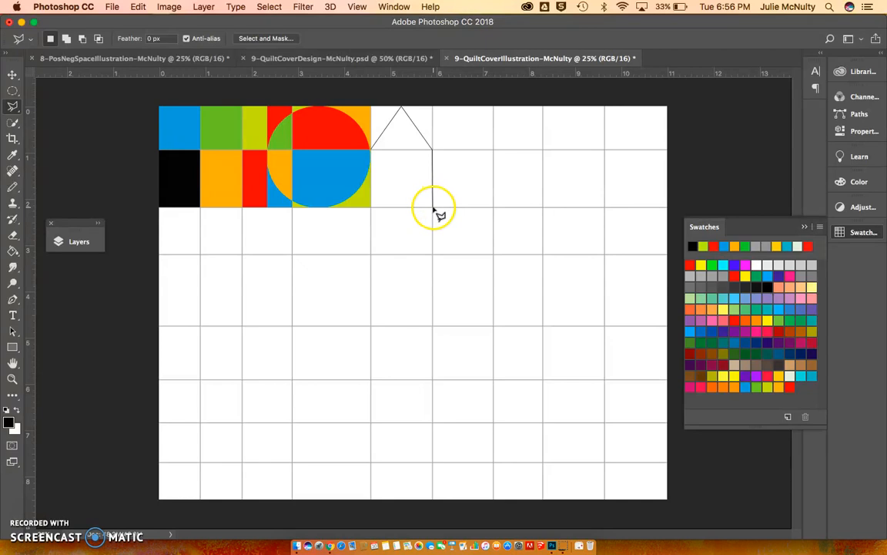
left_click(380, 207)
left_click(371, 207)
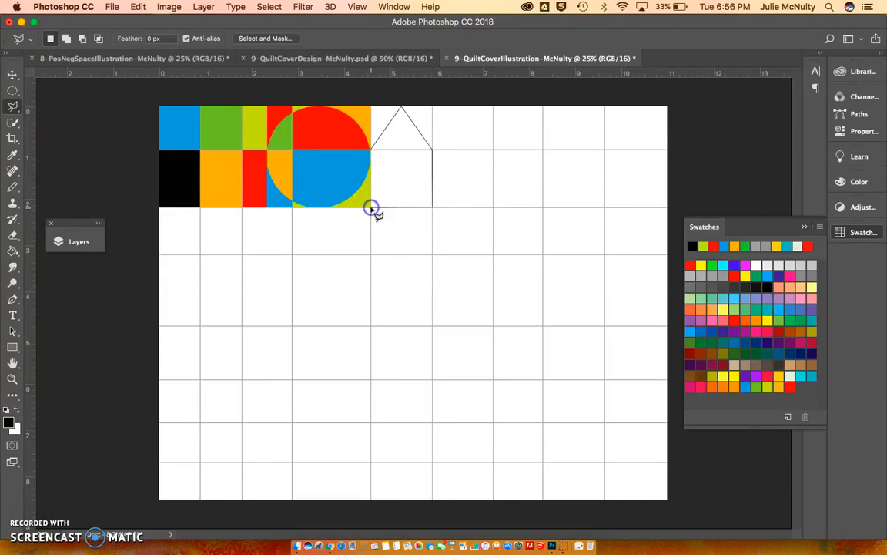
left_click(372, 151)
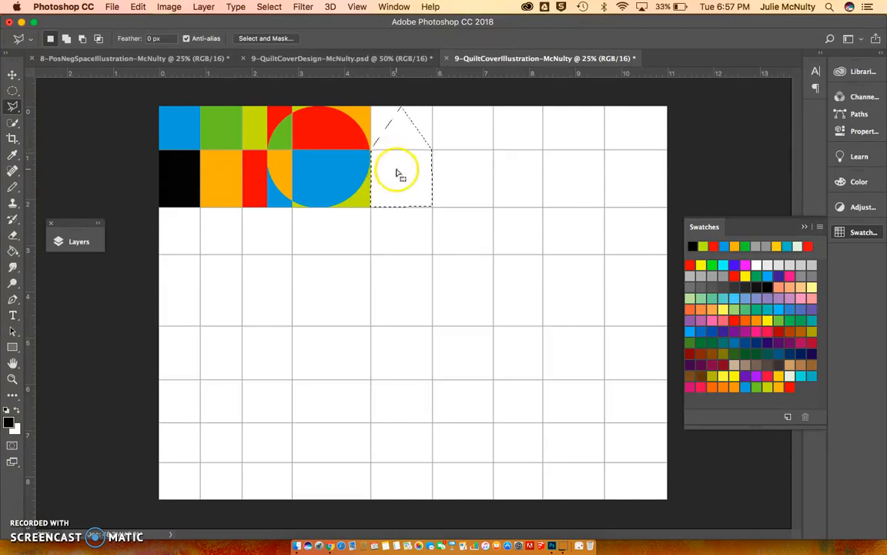
- Fill the house selection's triangular top with black and its rectangular base with the Web theme's green
left_click(12, 251)
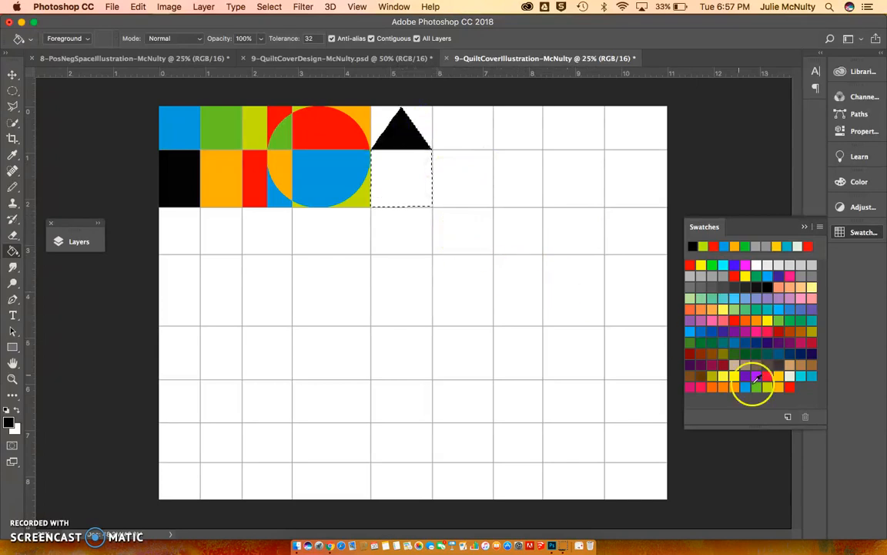
left_click(757, 386)
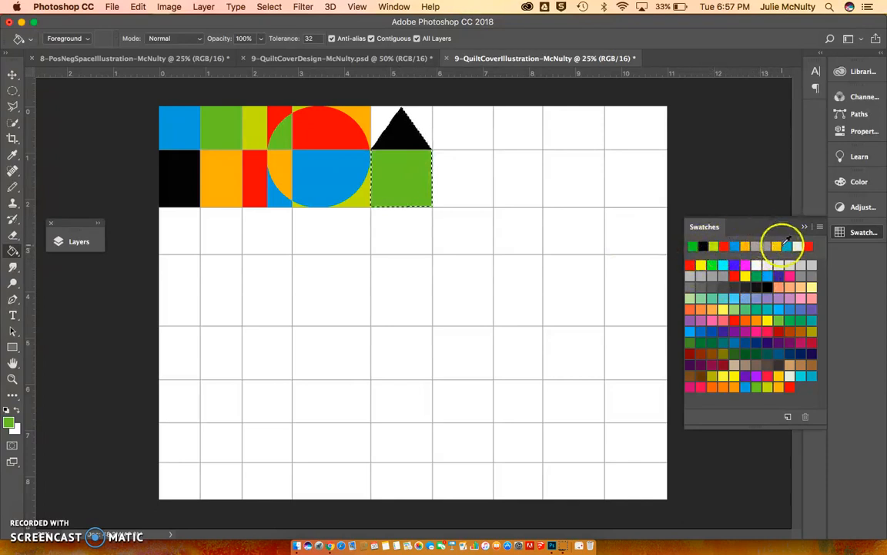
- Invert the house selection and fill the white corners beside the black triangle with orange
left_click(745, 246)
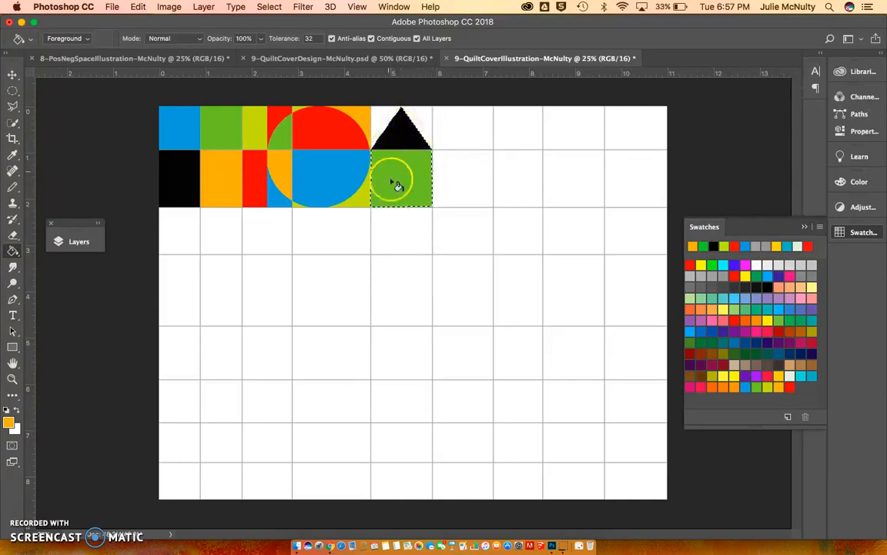
left_click(268, 7)
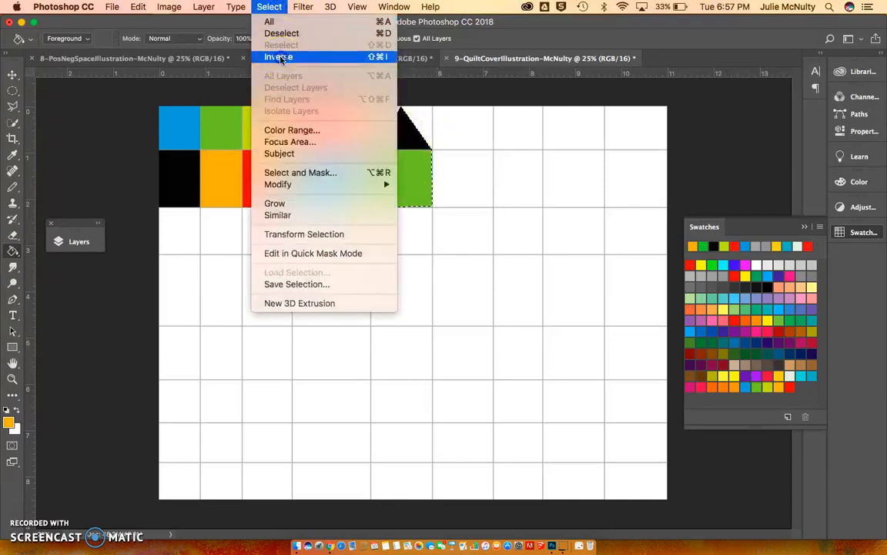
left_click(286, 55)
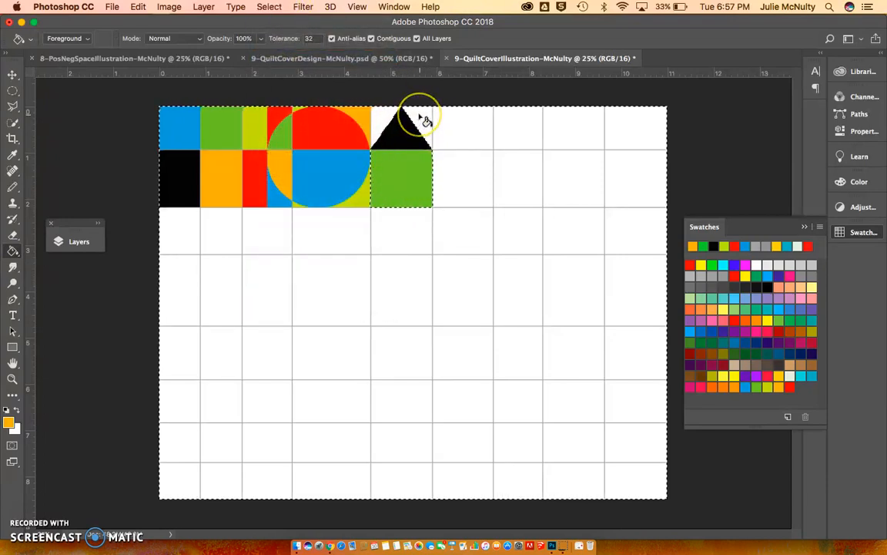
left_click(426, 121)
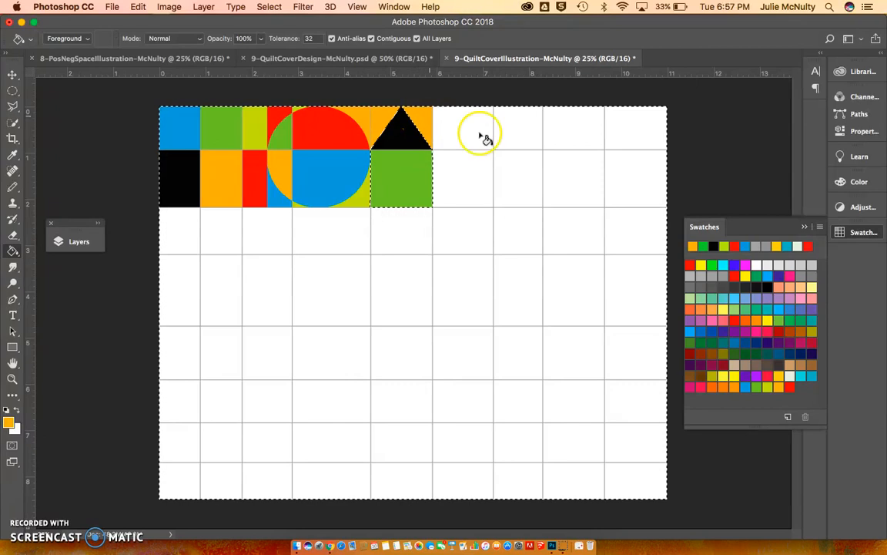
- Recolor the corners beside the black triangle with yellow-green and deselect everything
left_click(725, 245)
left_click(424, 123)
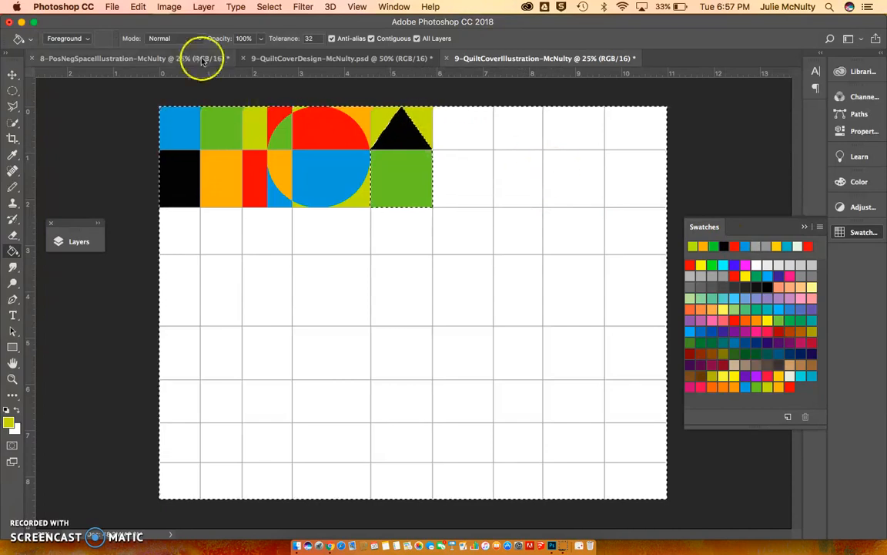
left_click(264, 12)
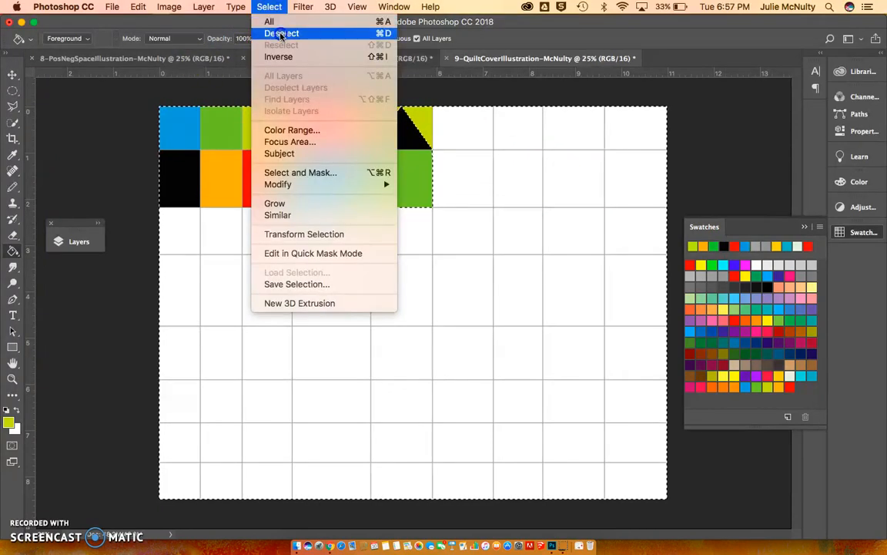
left_click(282, 32)
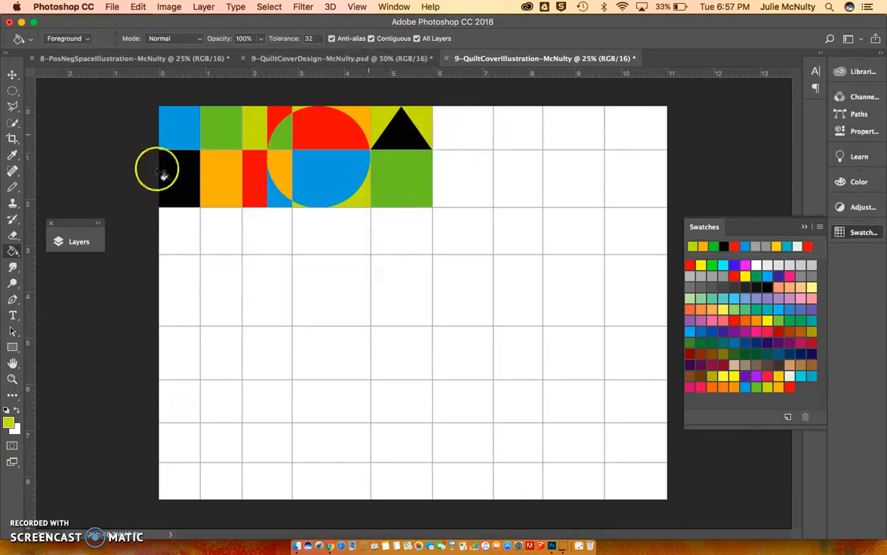
mouse_move(13, 110)
left_mouse_down()
mouse_move(57, 121)
mouse_move(66, 110)
left_mouse_up()
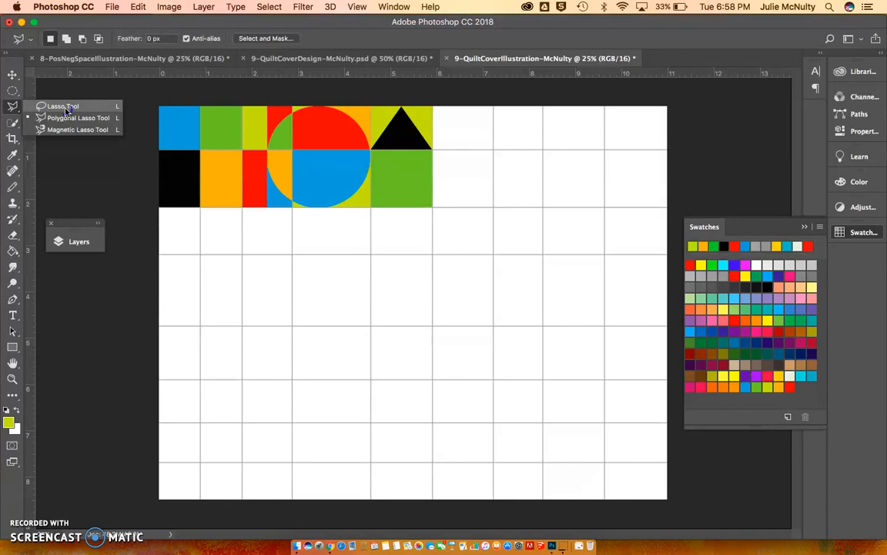
left_click(70, 131)
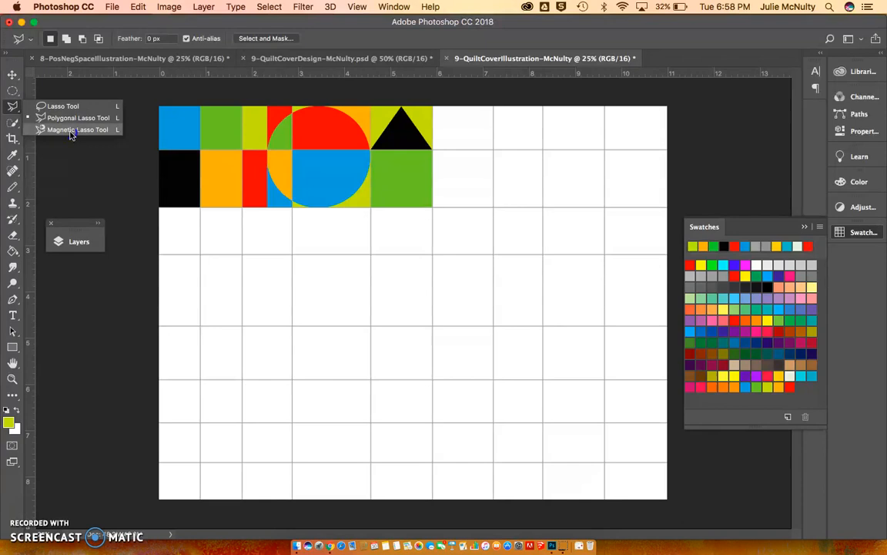
left_click(67, 121)
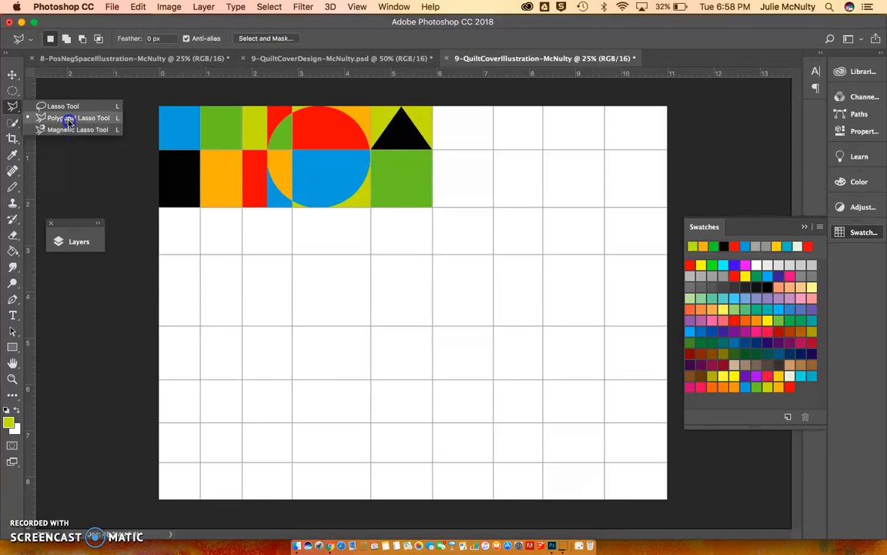
- Select an ellipse spanning the three grid columns beside the house, and fill its lower-middle and upper-right sections with orange
left_click(12, 90)
mouse_move(11, 90)
left_mouse_down()
mouse_move(77, 94)
mouse_move(82, 107)
left_mouse_up()
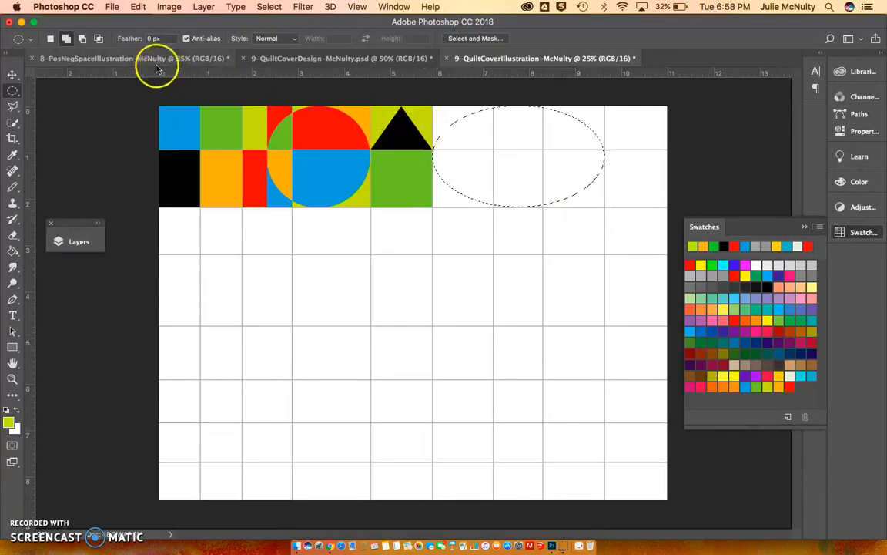
left_click(13, 250)
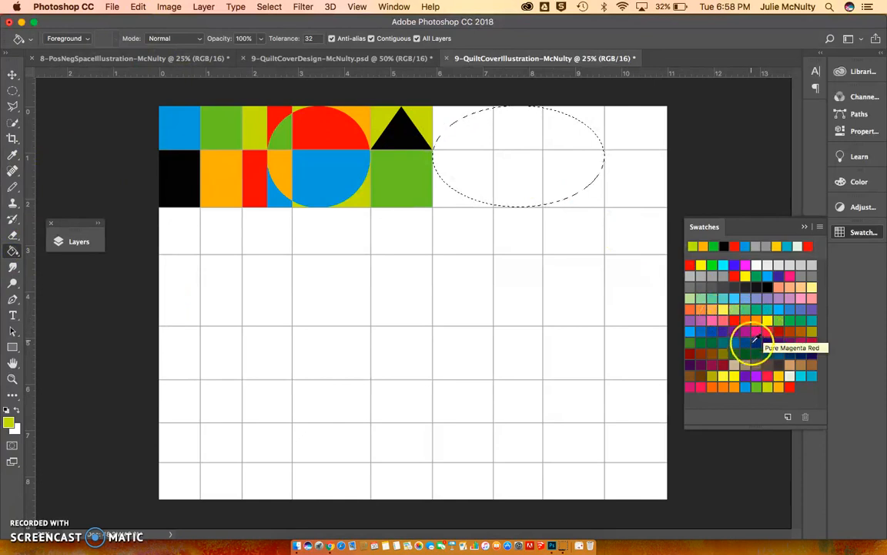
left_click(703, 246)
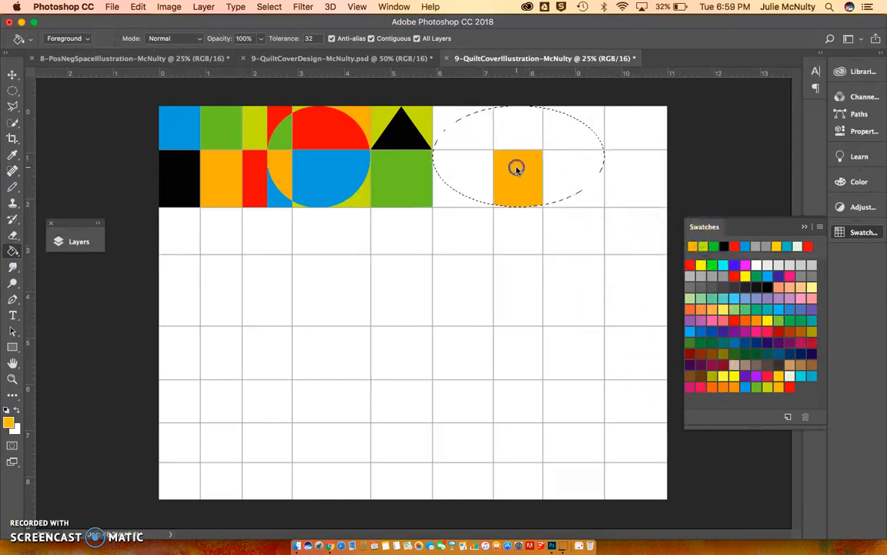
left_click(564, 127)
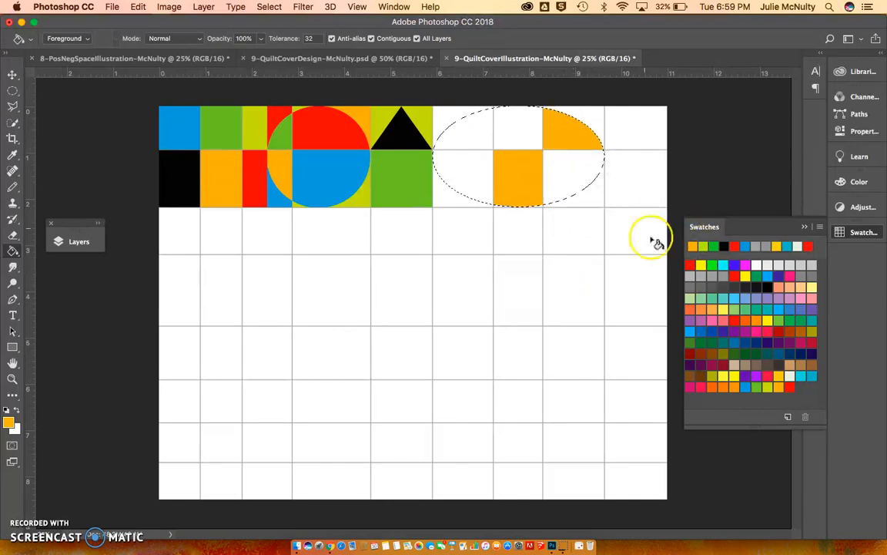
- Fill the ellipse's upper-left and lower-right sections with yellow-green, its upper-middle section with green and its lower-left section with black
left_click(702, 246)
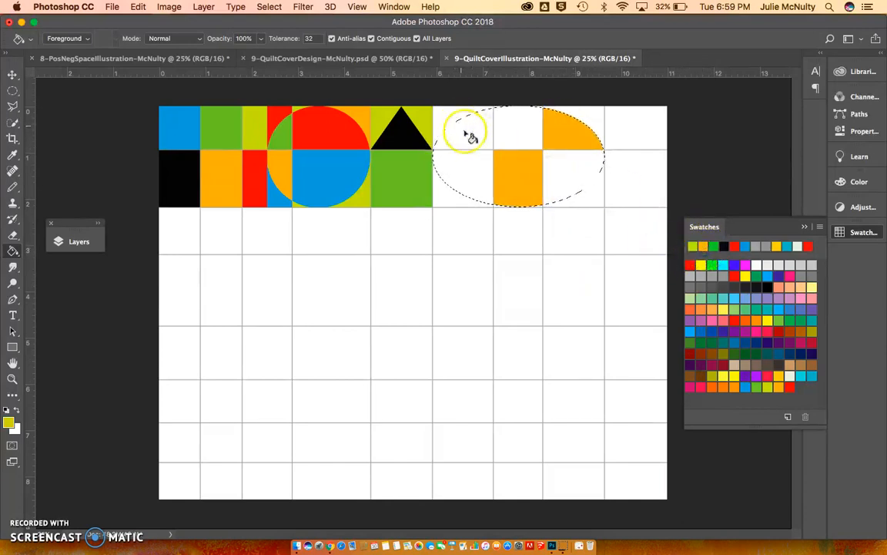
left_click(582, 176)
left_click(713, 246)
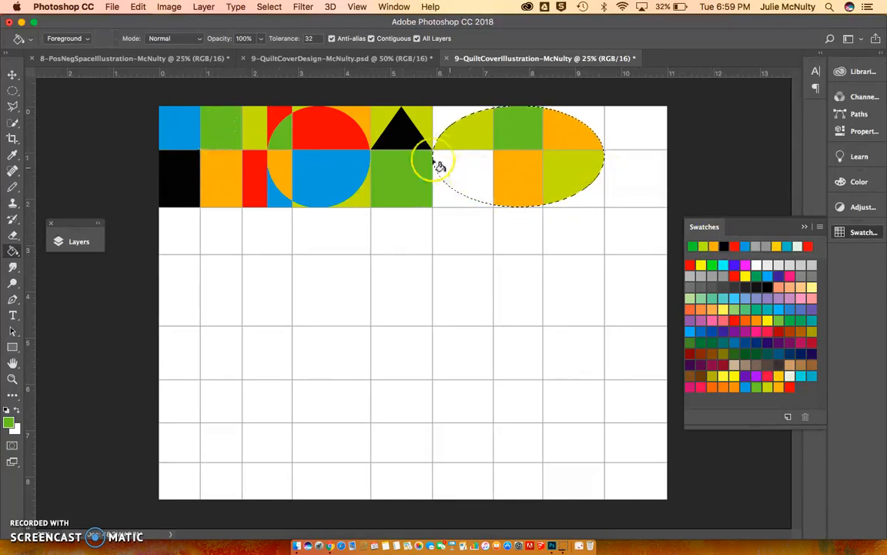
left_click(724, 246)
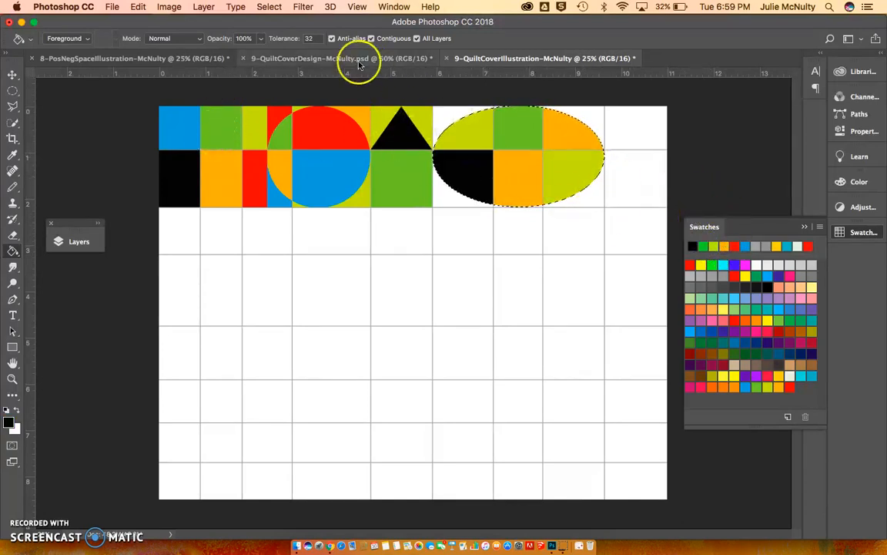
- Invert the ellipse selection, fill the four corners outside the ellipse with yellow-green, and deselect everything
left_click(269, 8)
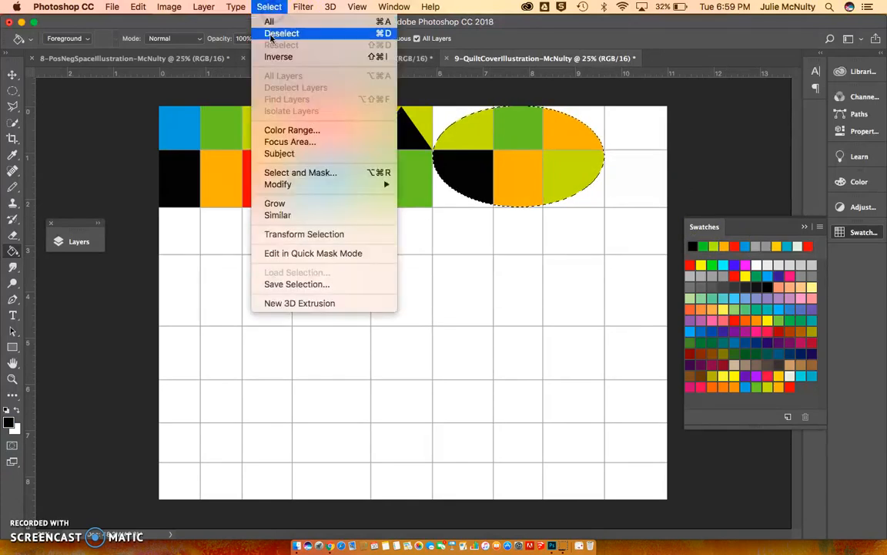
left_click(278, 57)
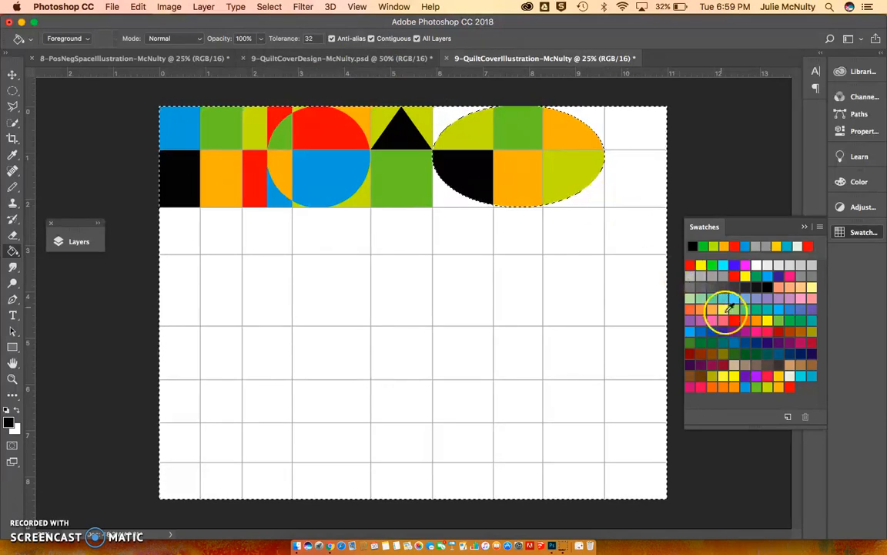
left_click(722, 264)
left_click(724, 245)
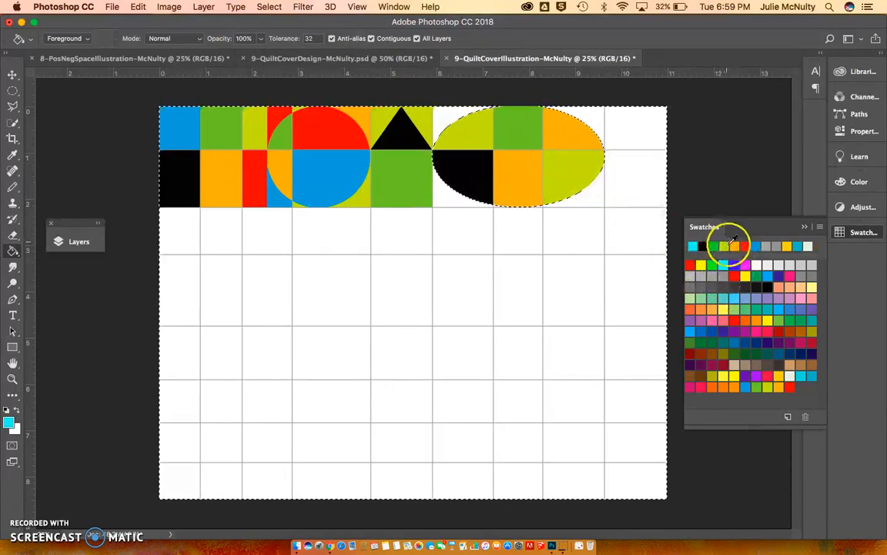
left_click(595, 114)
left_click(600, 198)
left_click(459, 200)
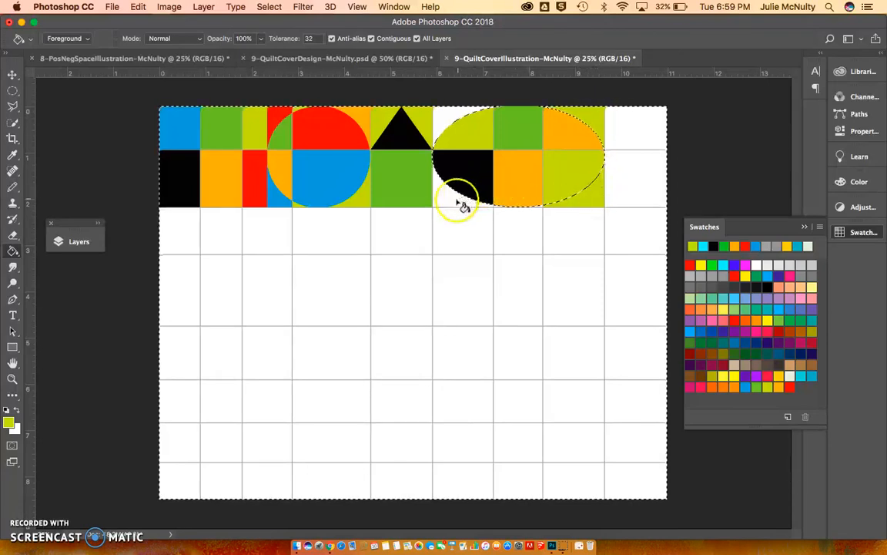
left_click(449, 125)
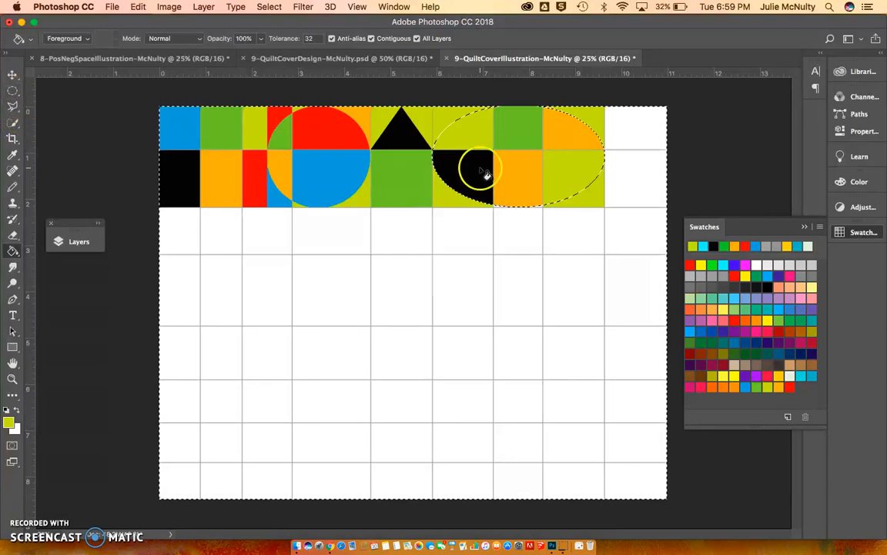
left_click(270, 7)
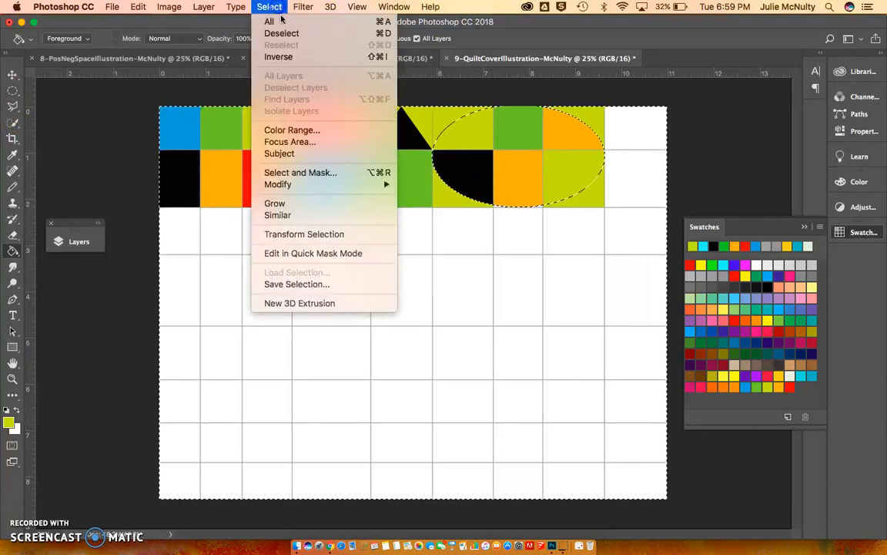
left_click(279, 31)
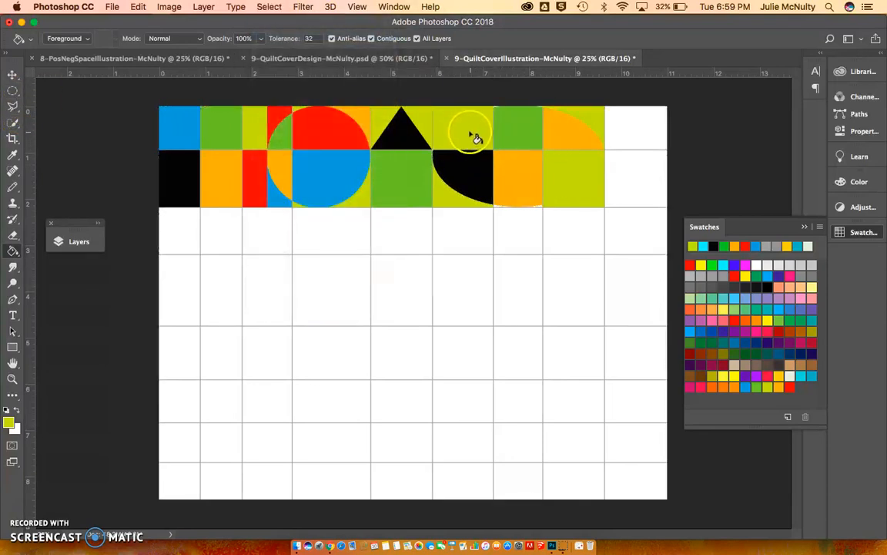
- Select a smaller ellipse in the middle of the large one, fill its sections with black, and deselect everything
left_click(12, 90)
left_click_drag(469, 133, 574, 190)
left_click(713, 245)
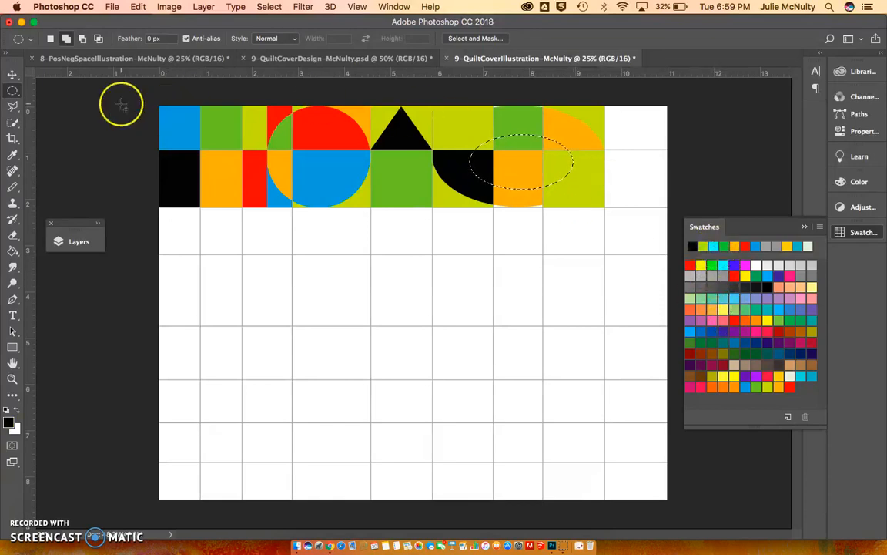
left_click(13, 251)
left_click(501, 143)
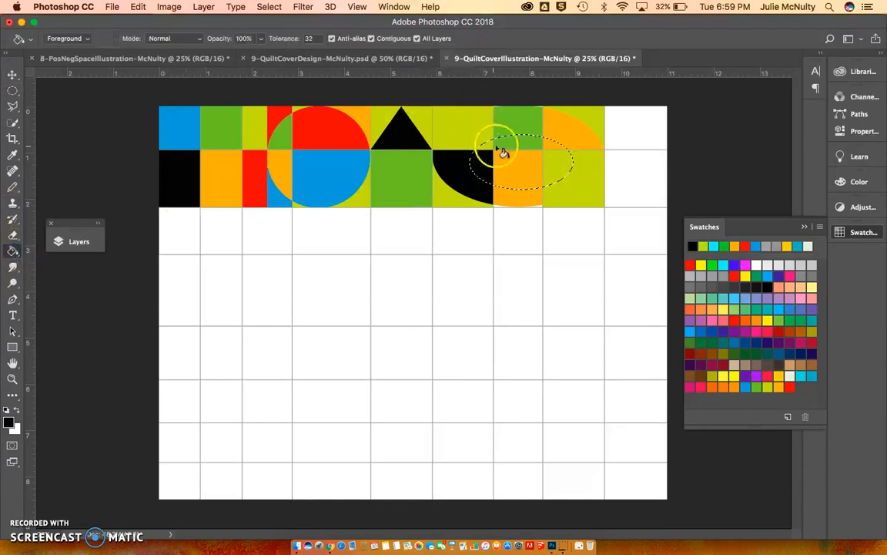
left_click(518, 168)
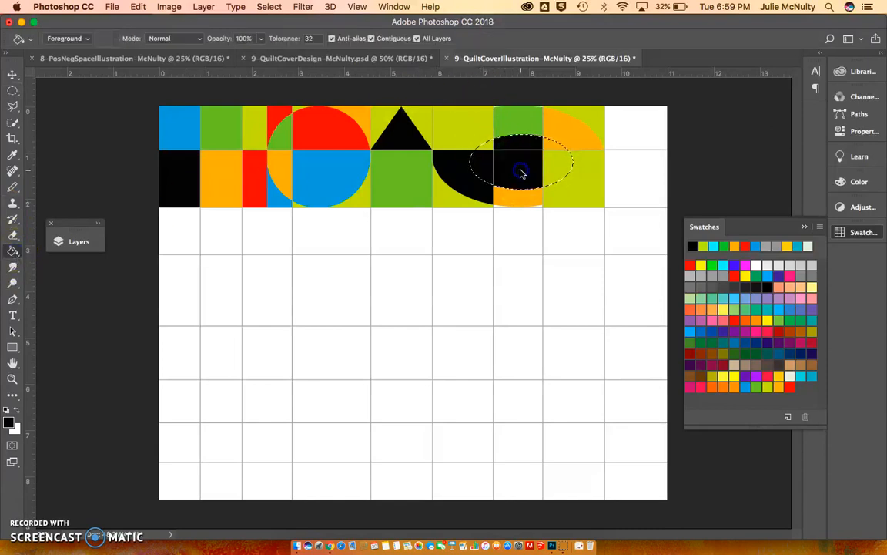
left_click(561, 160)
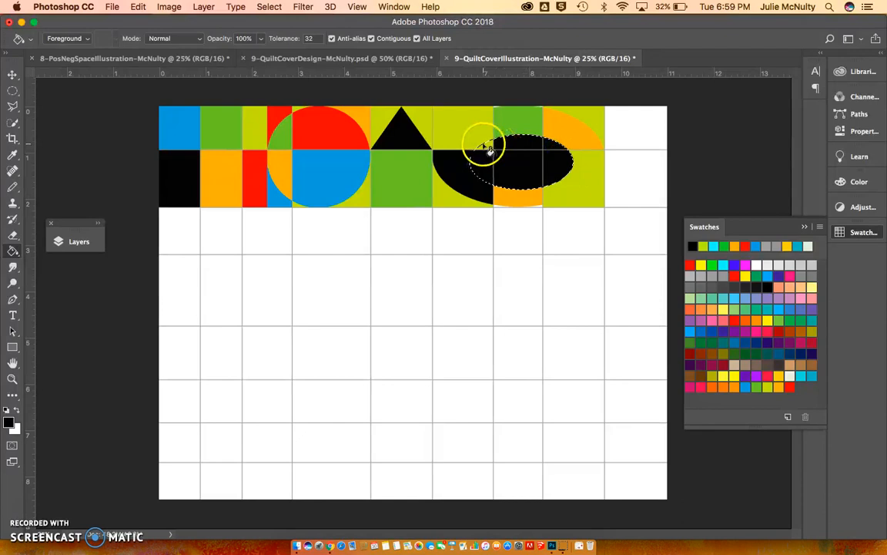
left_click(269, 7)
left_click(279, 33)
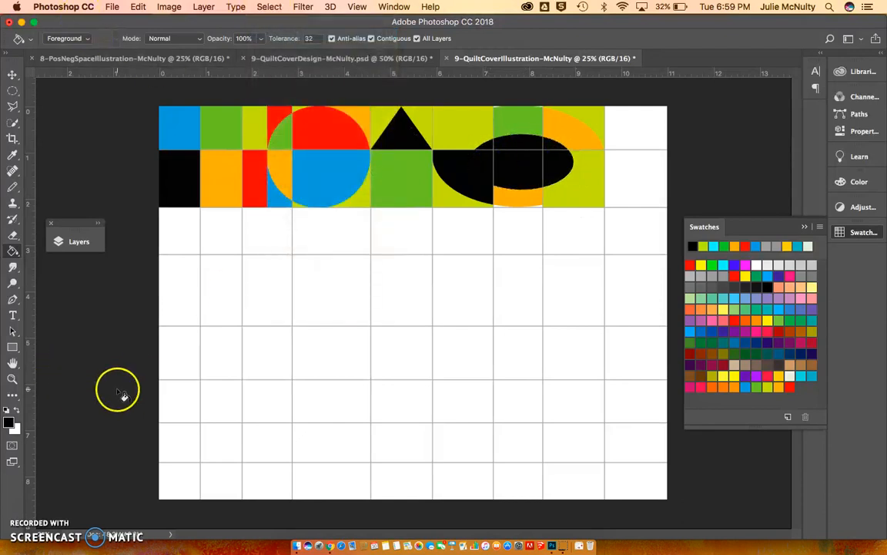